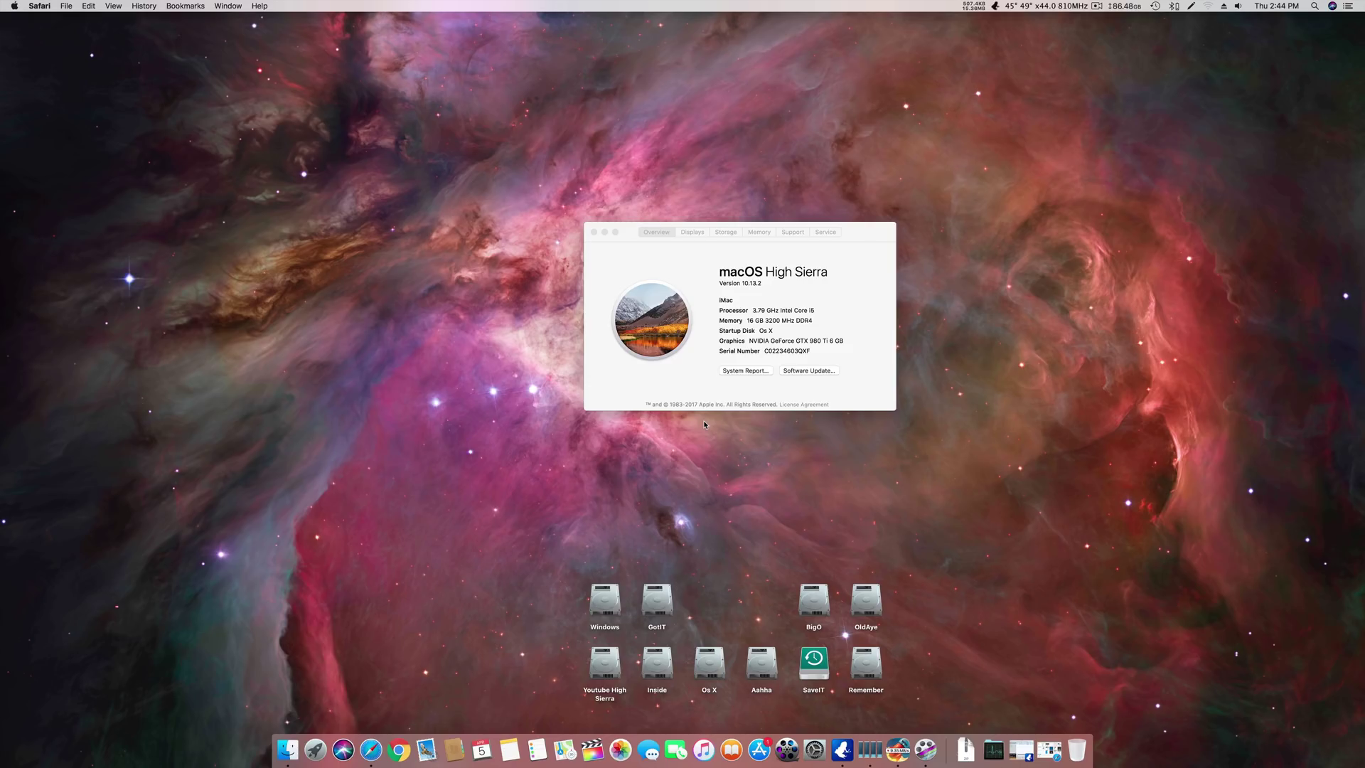
Open System Preferences from the Dock while About This Mac stays visible.
left_click(814, 749)
Place the About This Mac window at the top, above the System Preferences panes.
left_click_drag(826, 275, 887, 162)
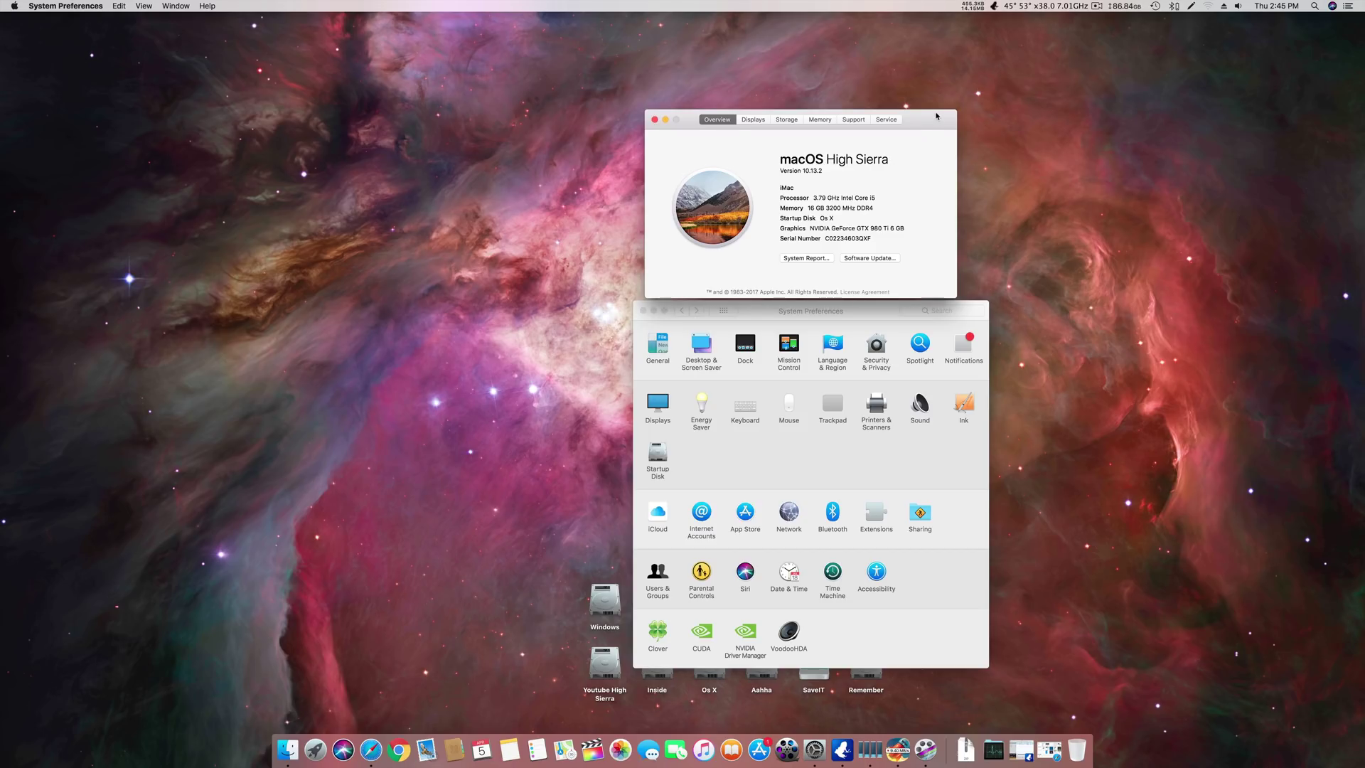
left_click_drag(936, 116, 952, 119)
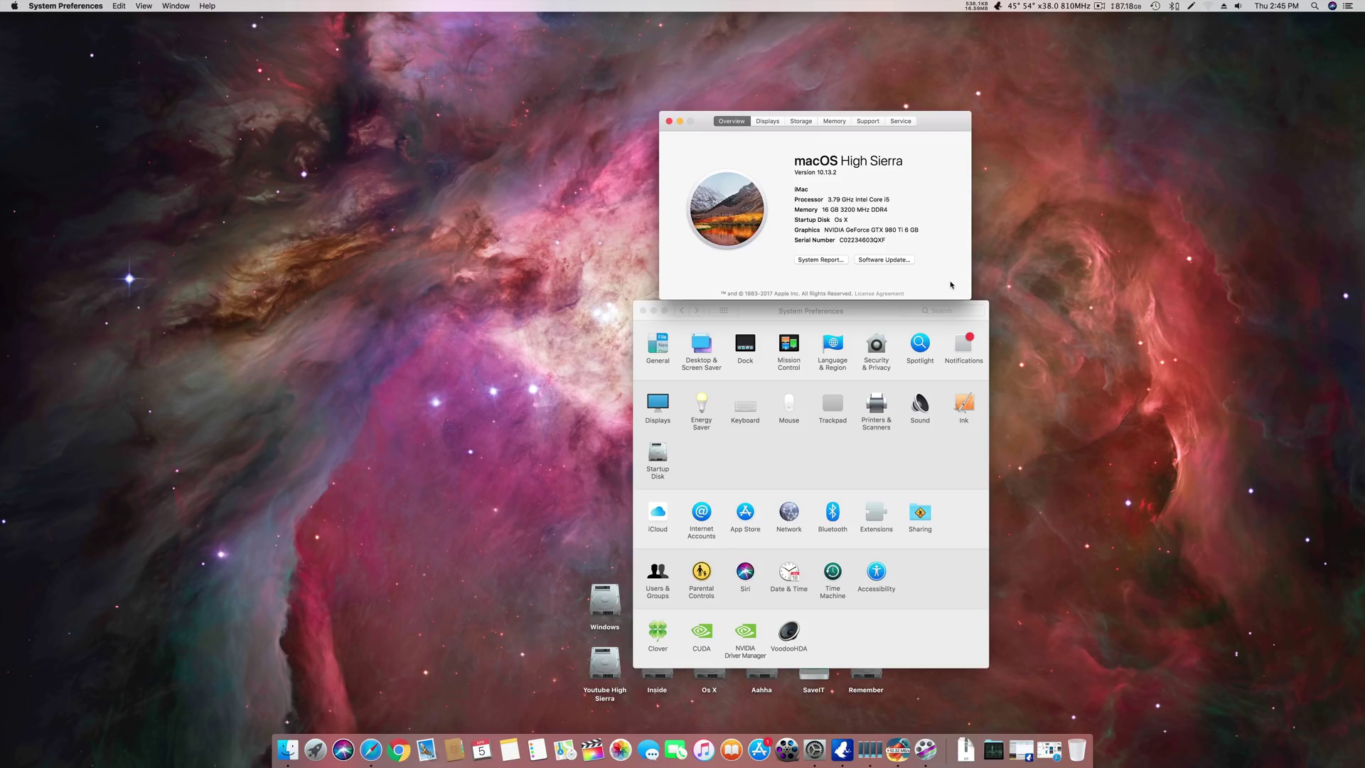
Launch Clover Configurator from Launchpad and position its window.
left_click(330, 755)
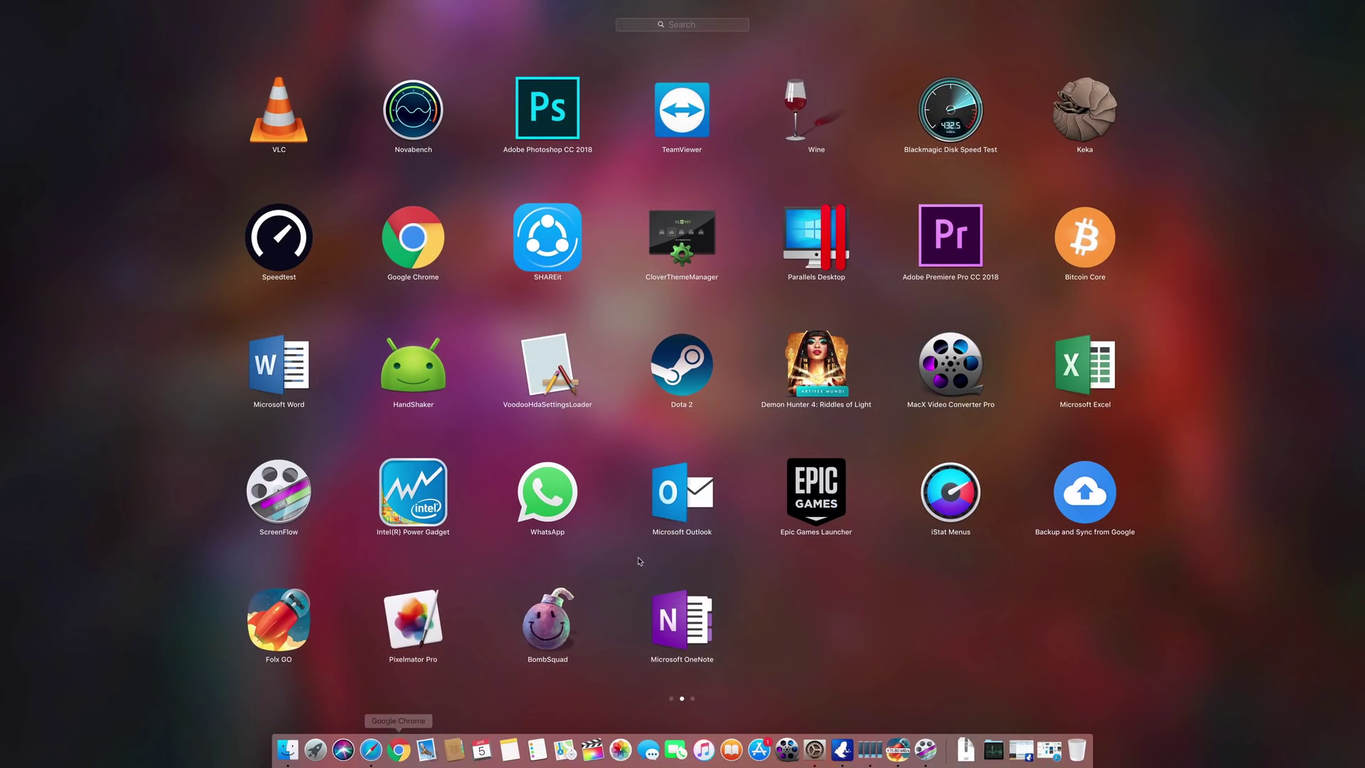
scroll(796, 403, "up", 2)
scroll(796, 403, "down", 4)
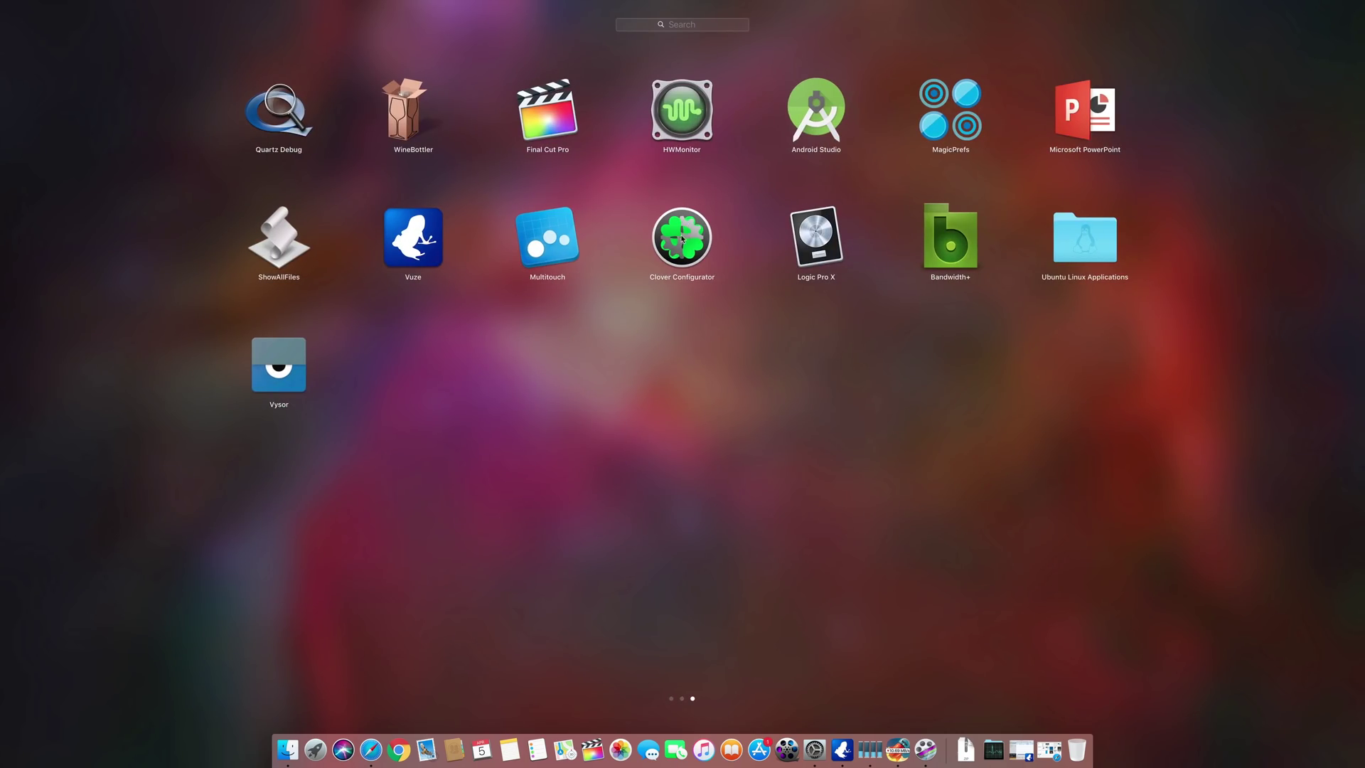
left_click(679, 252)
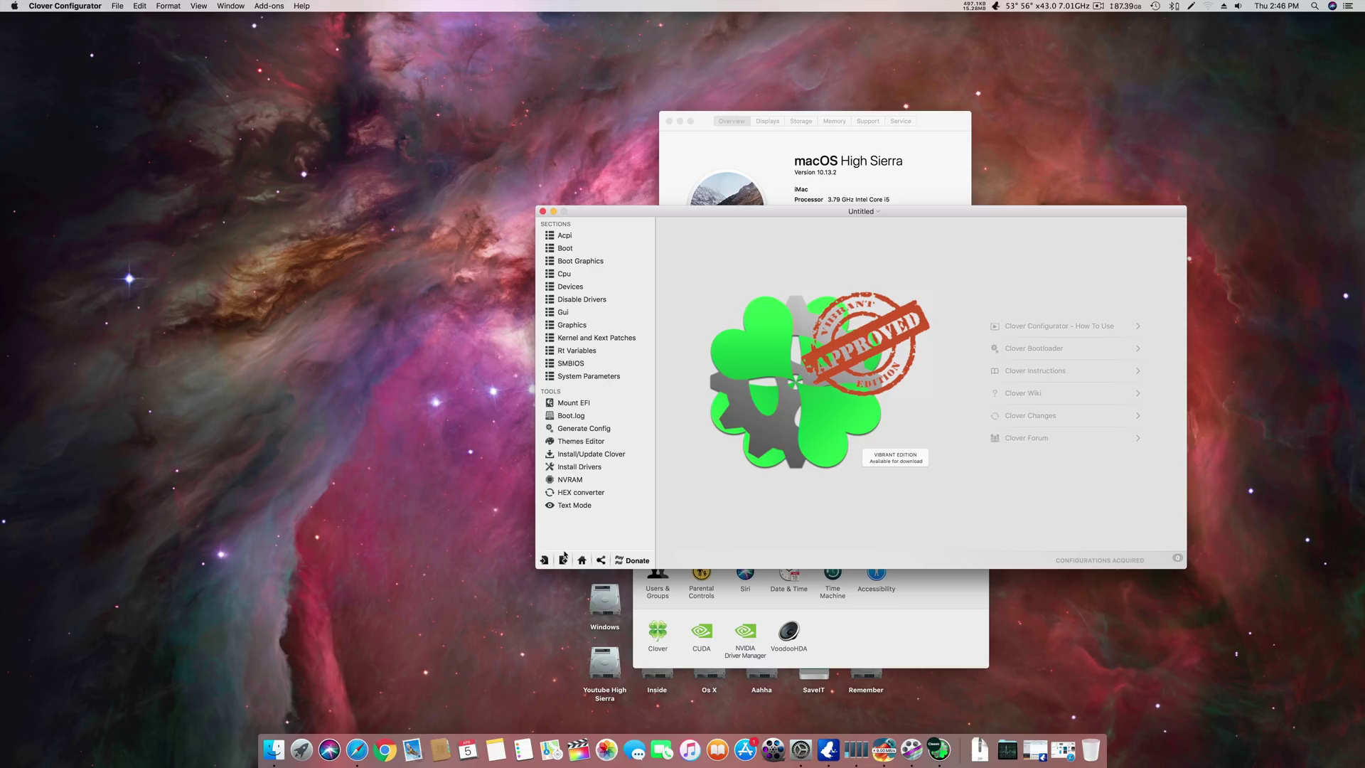
left_click_drag(926, 213, 979, 286)
Mount the disk0s1 EFI partition and open its EFI/CLOVER config.plist.
left_click(626, 475)
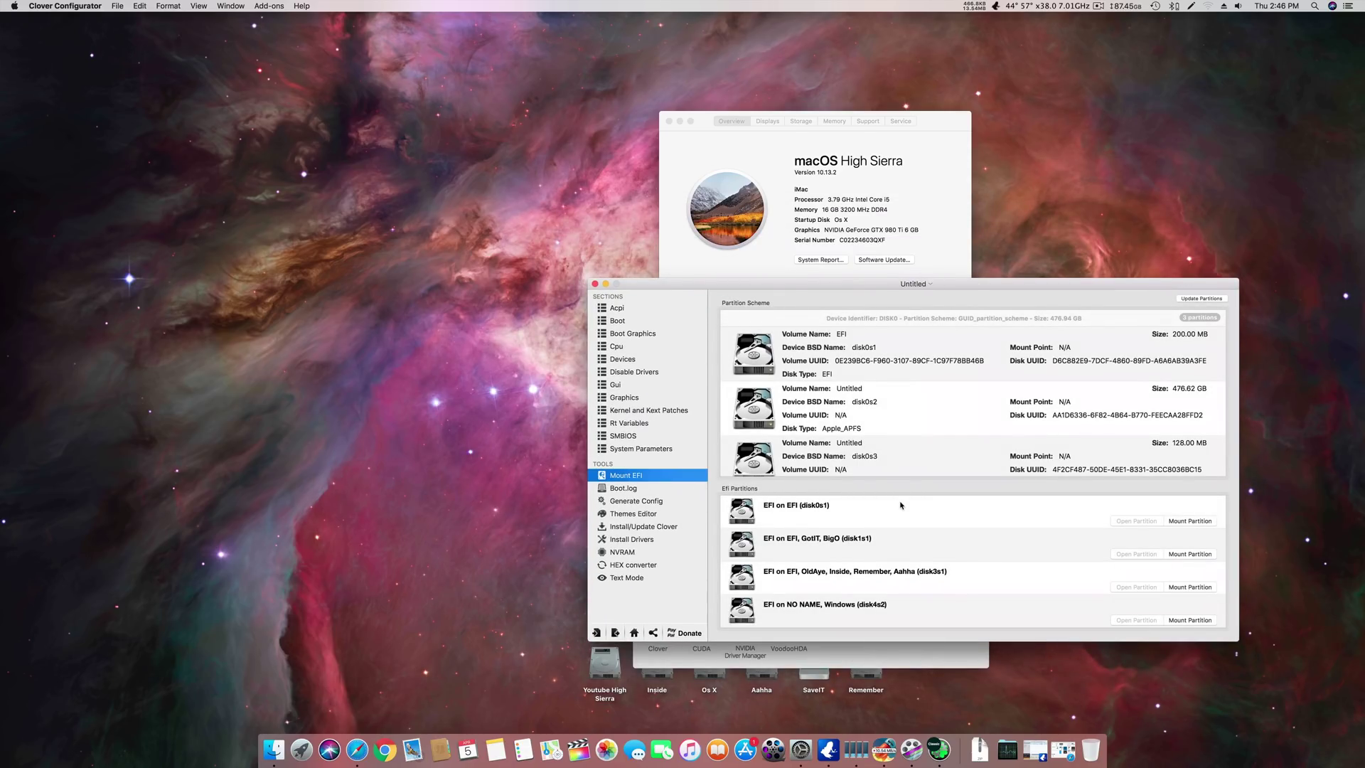
left_click(1191, 522)
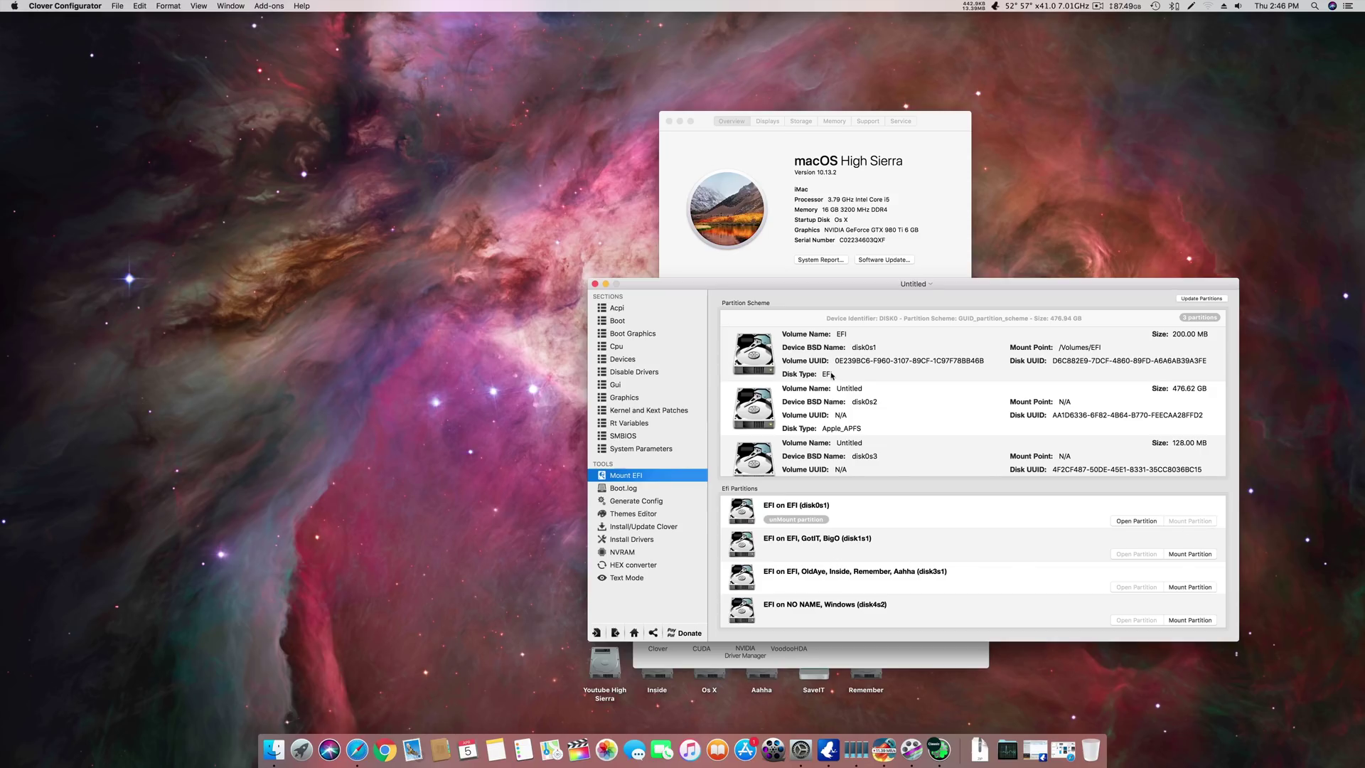
left_click(635, 633)
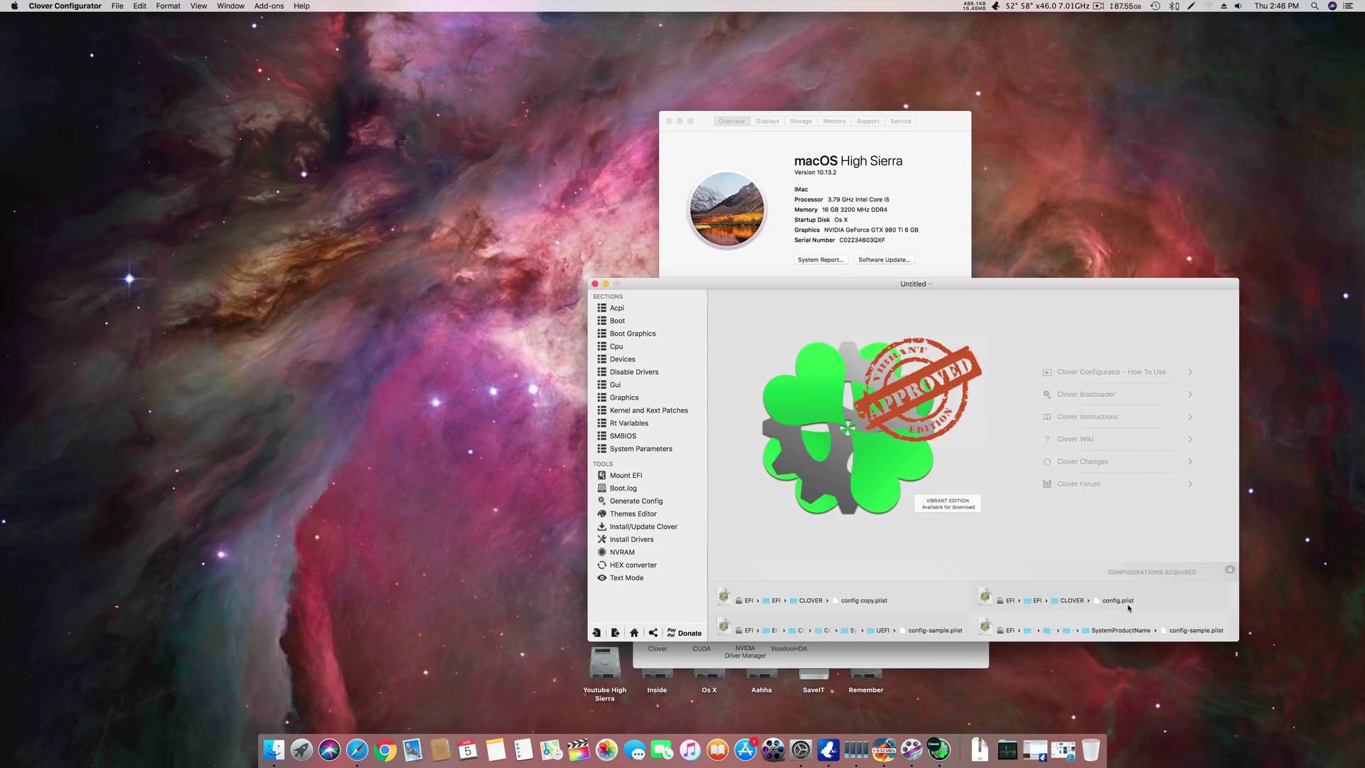
left_click(1112, 632)
Inspect the config.plist Boot arguments, then go back to the Clover home page.
left_click_drag(1045, 244, 1079, 292)
left_click(645, 330)
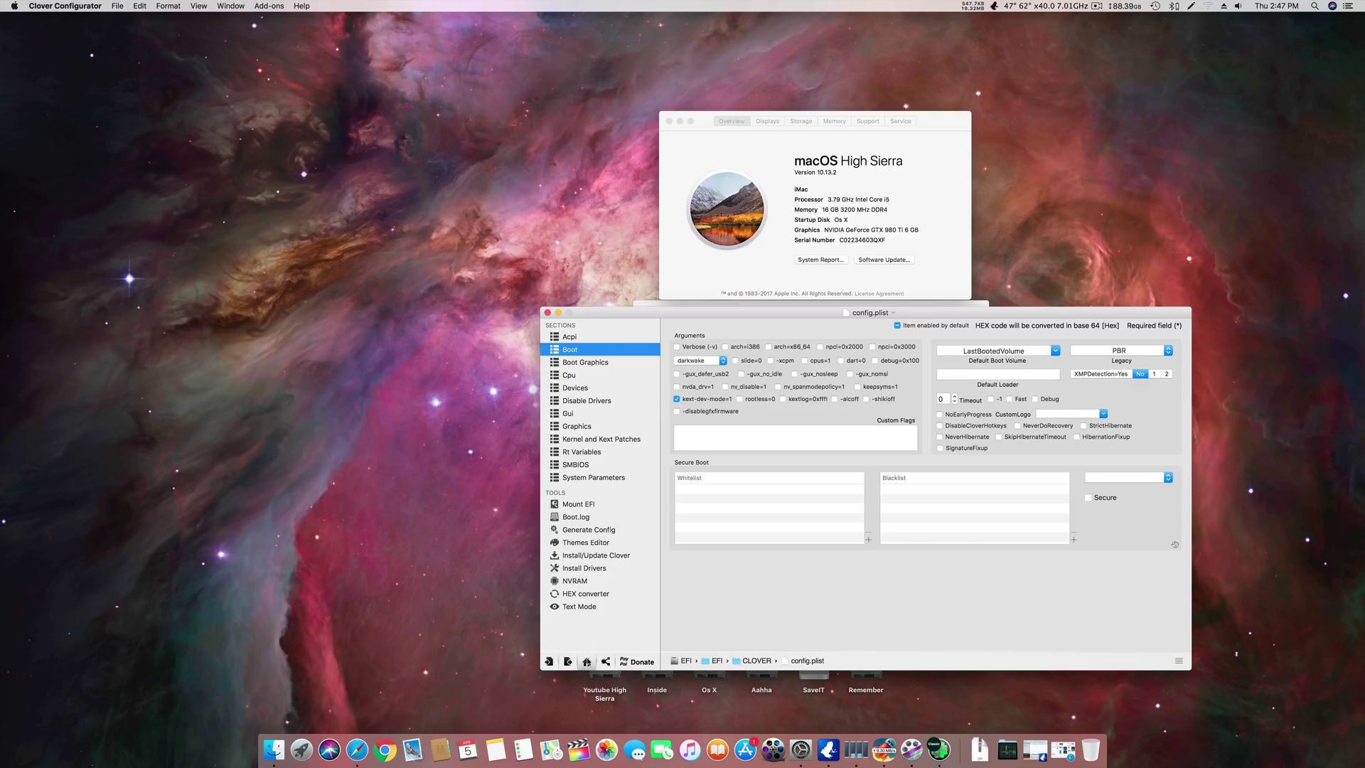
left_click(587, 661)
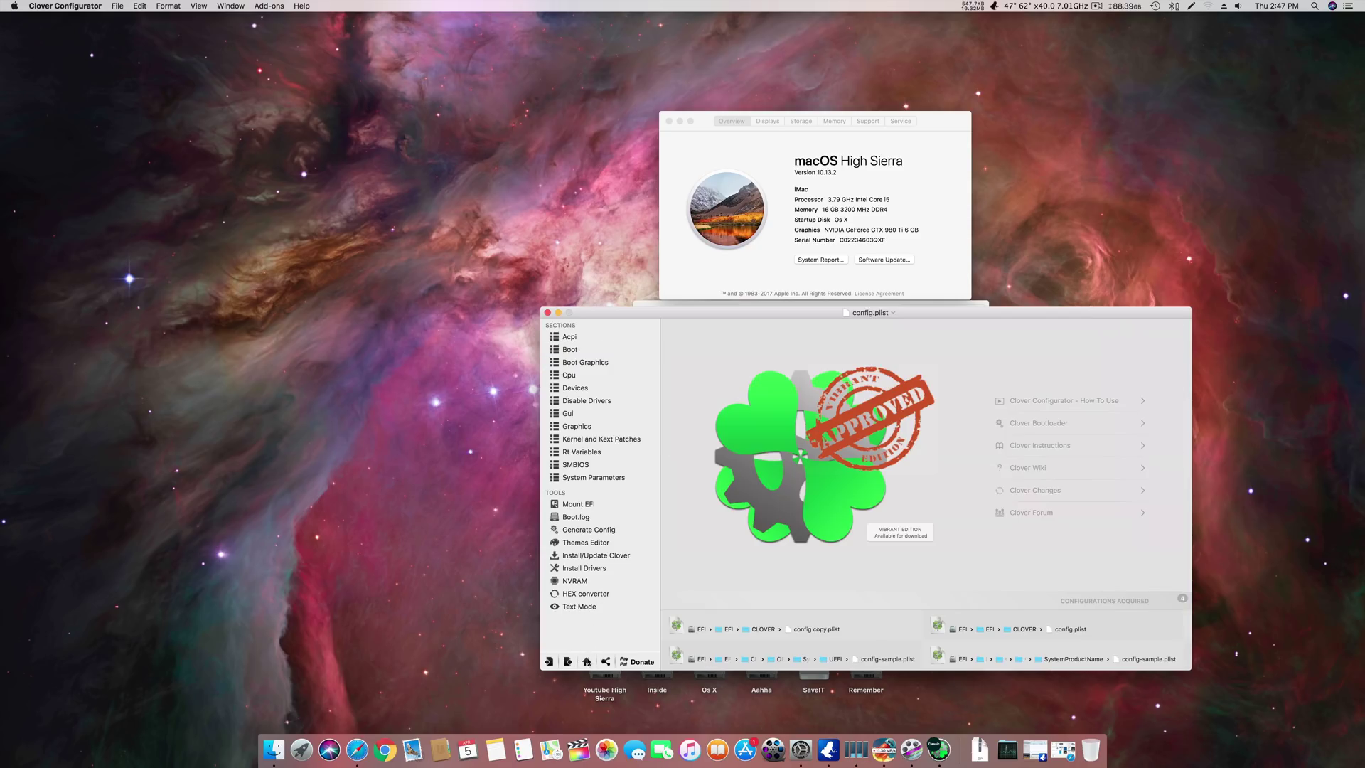
Review Install Drivers and Boot, then show System Parameters with NvidiaWeb enabled and Inject Kexts Yes.
left_click(600, 568)
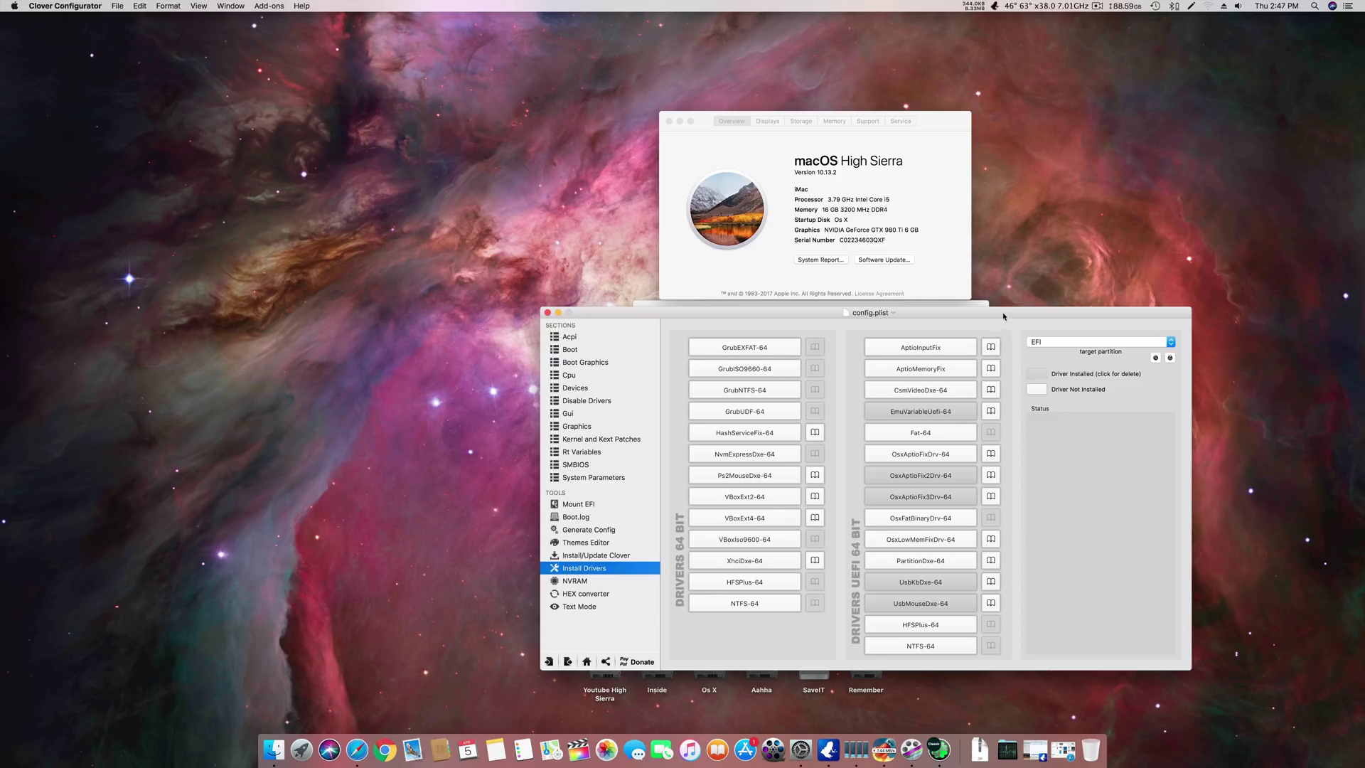
mouse_move(1004, 316)
left_mouse_down()
mouse_move(1069, 338)
mouse_move(729, 323)
mouse_move(1003, 332)
left_mouse_up()
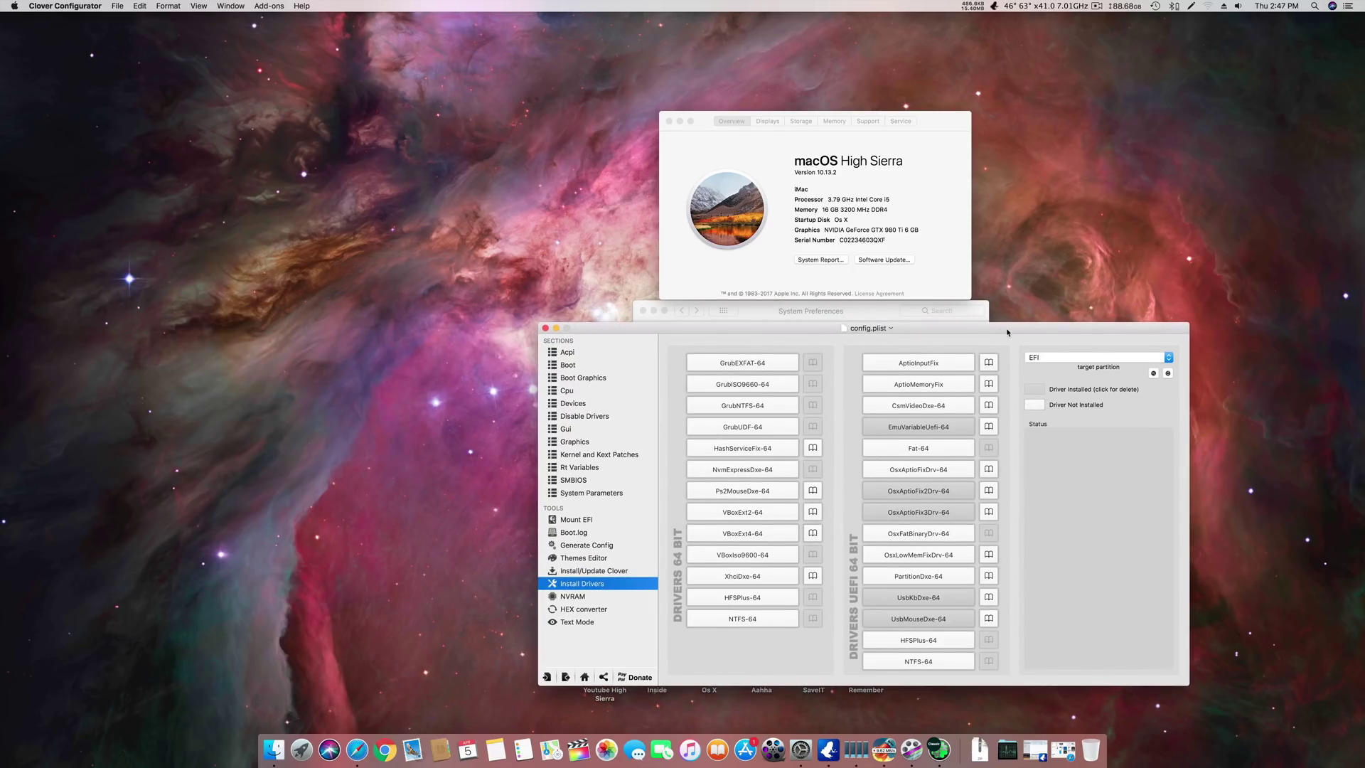
mouse_move(902, 328)
left_mouse_down()
mouse_move(949, 344)
mouse_move(818, 306)
mouse_move(923, 315)
left_mouse_up()
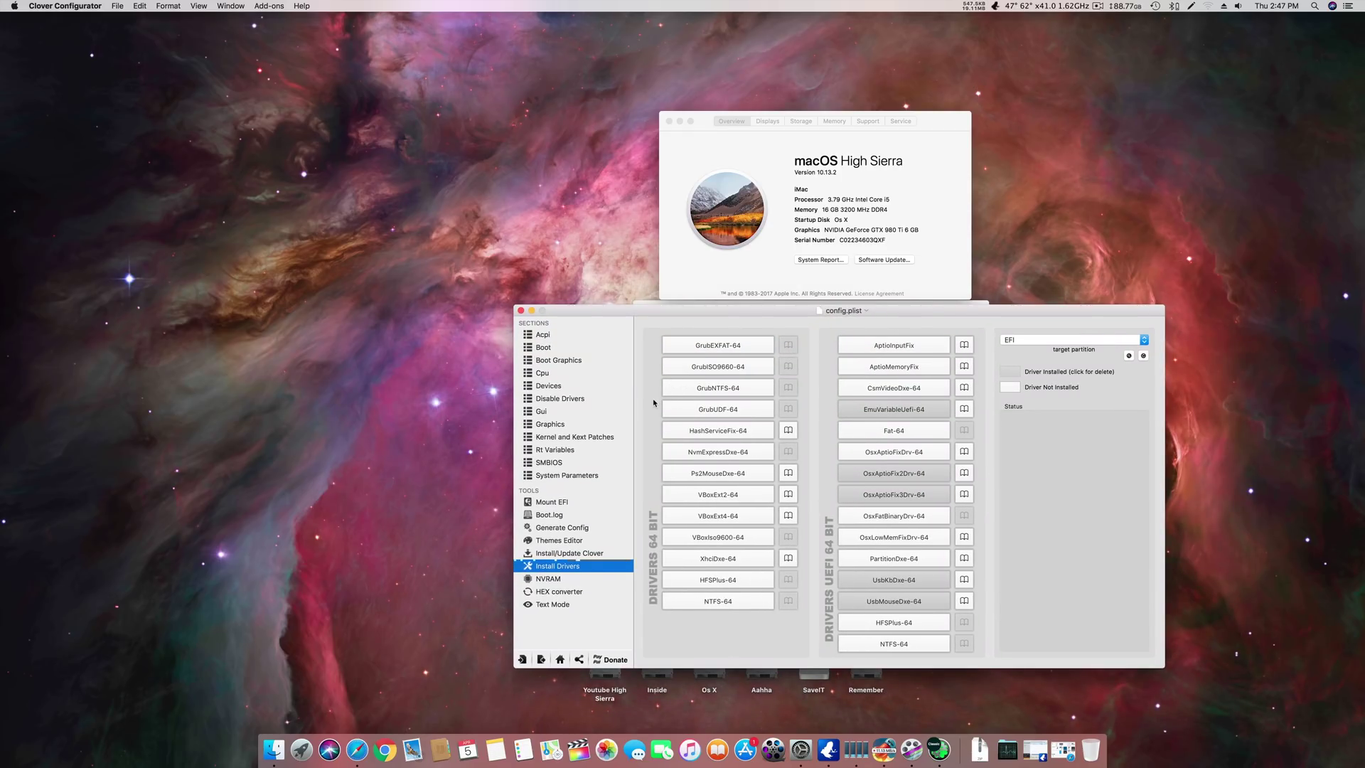
mouse_move(618, 311)
left_mouse_down()
mouse_move(625, 345)
mouse_move(629, 326)
left_mouse_up()
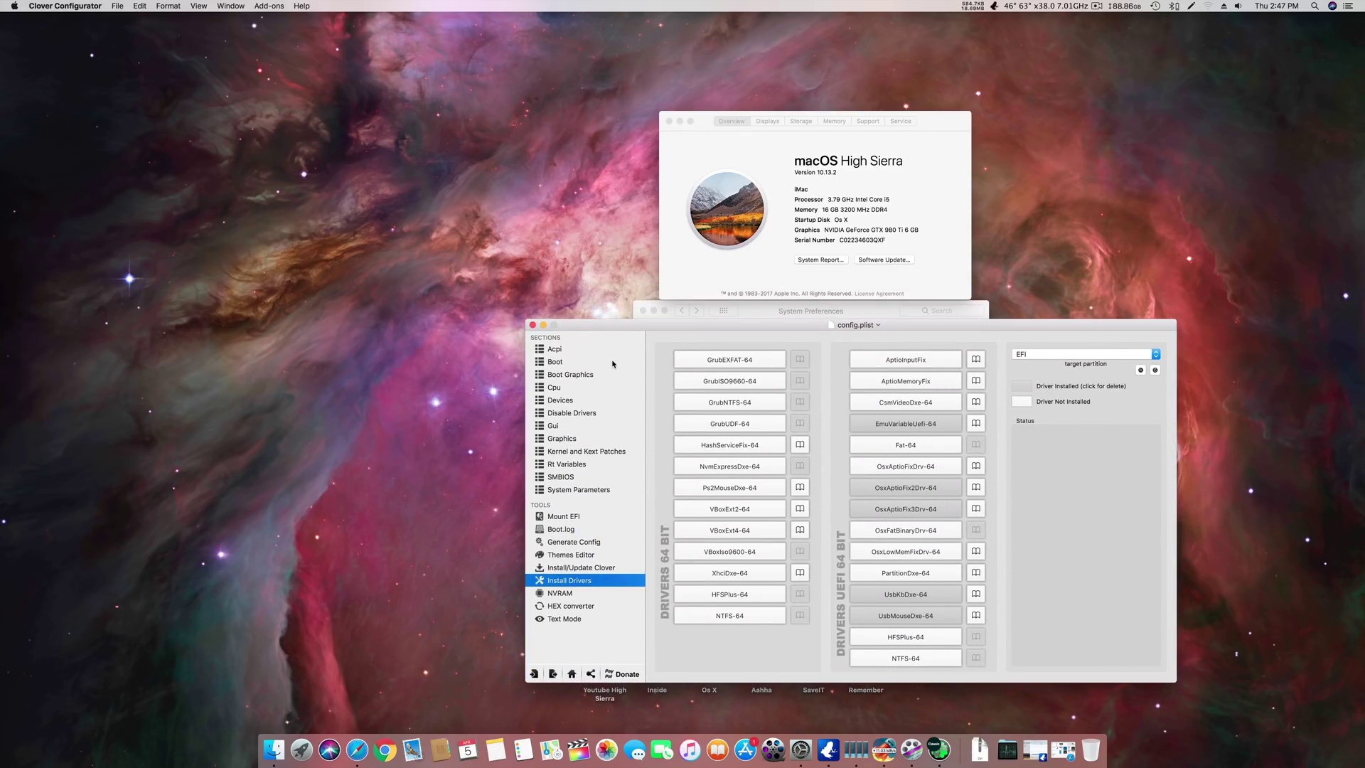
left_click(576, 362)
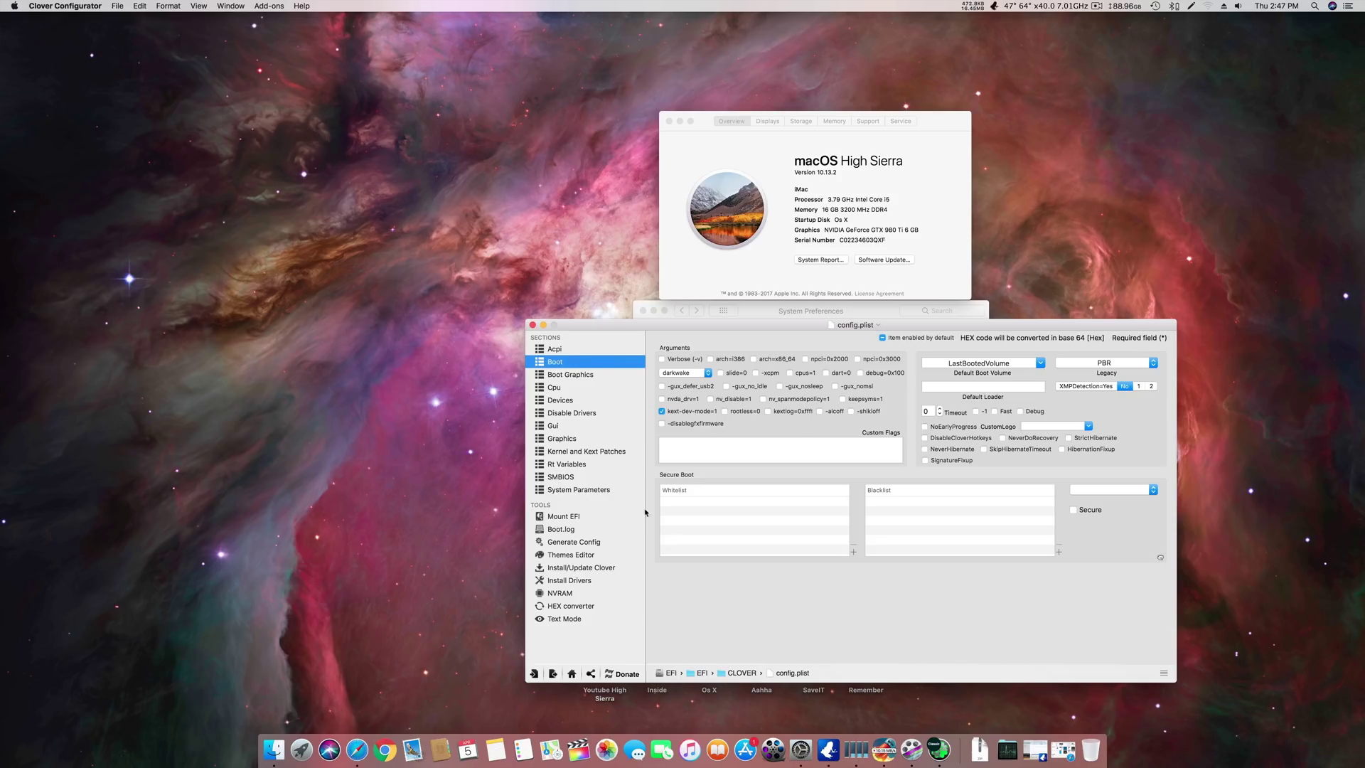
left_click(582, 582)
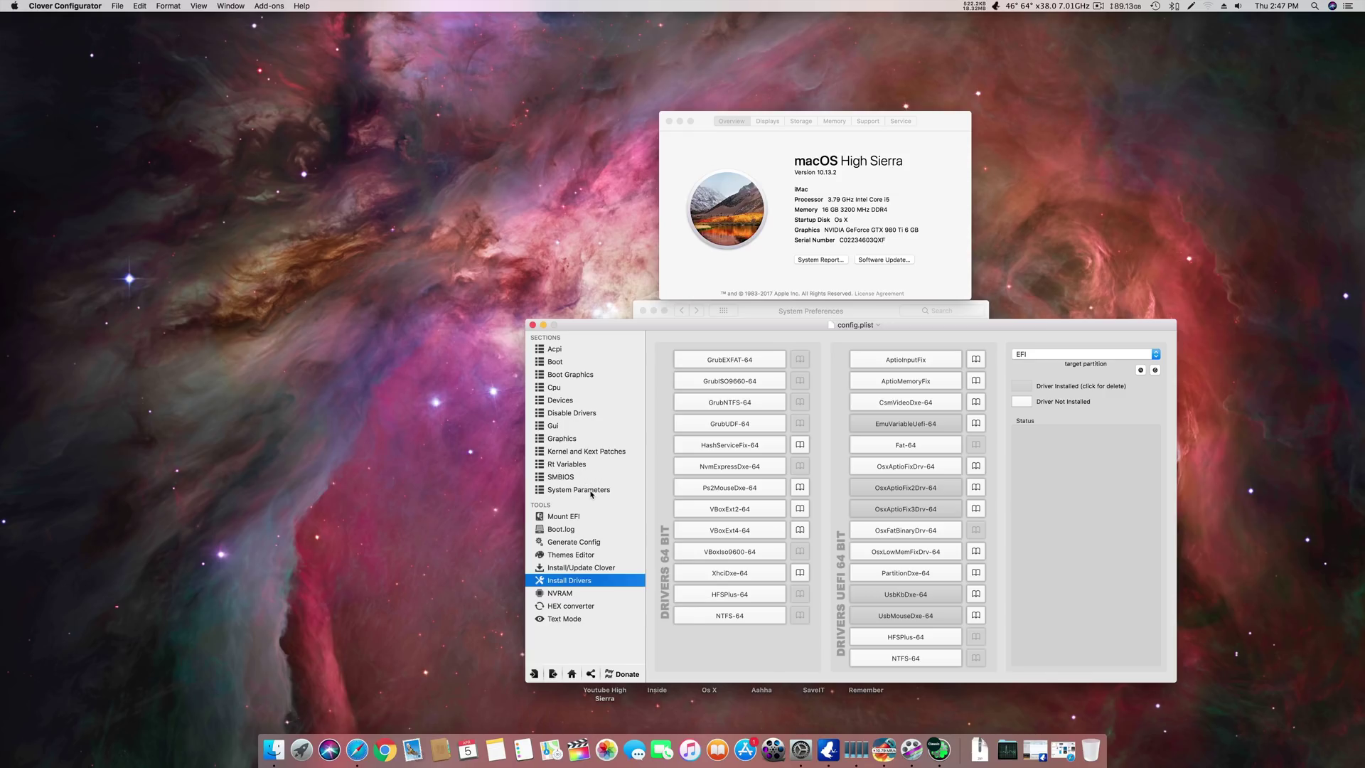
left_click(592, 490)
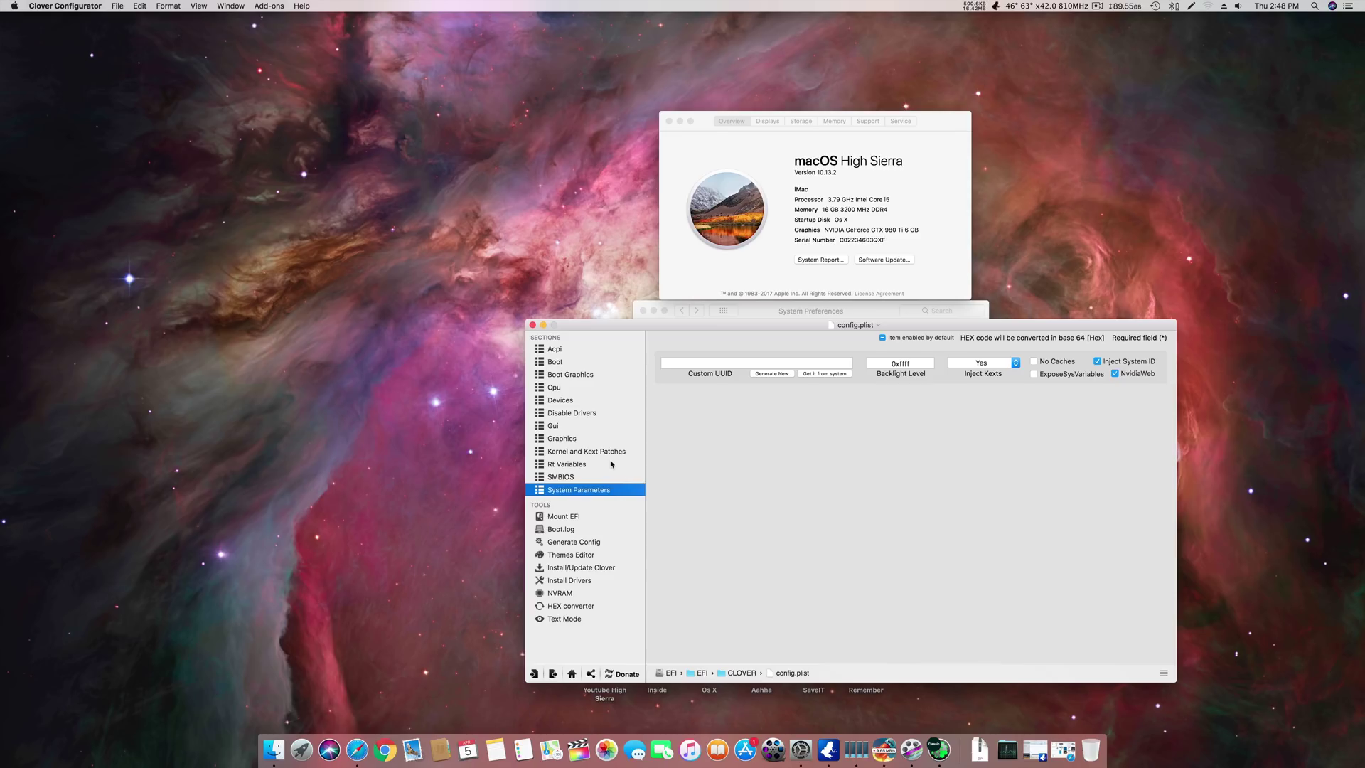
Check Kernel and Kext Patches, then the Graphics page with Inject NVidia off.
left_click(616, 452)
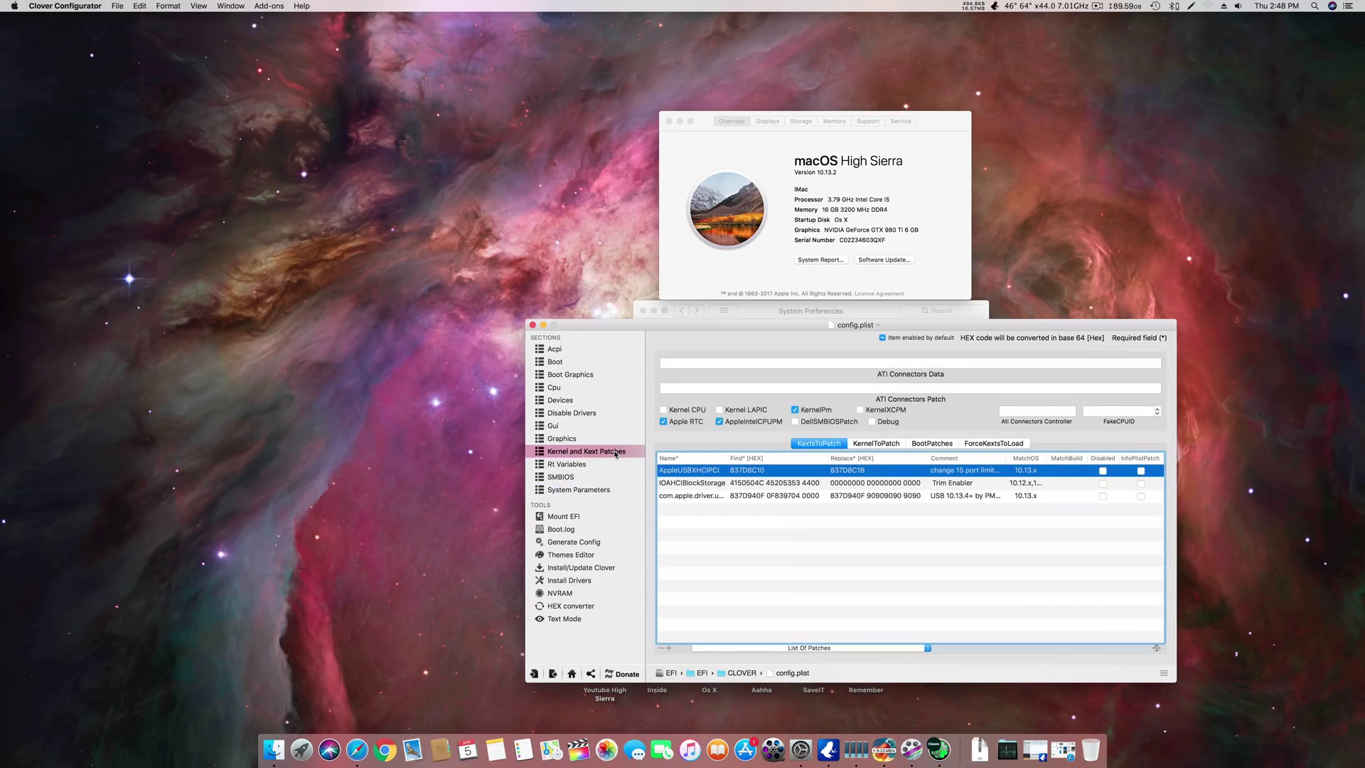
left_click(564, 441)
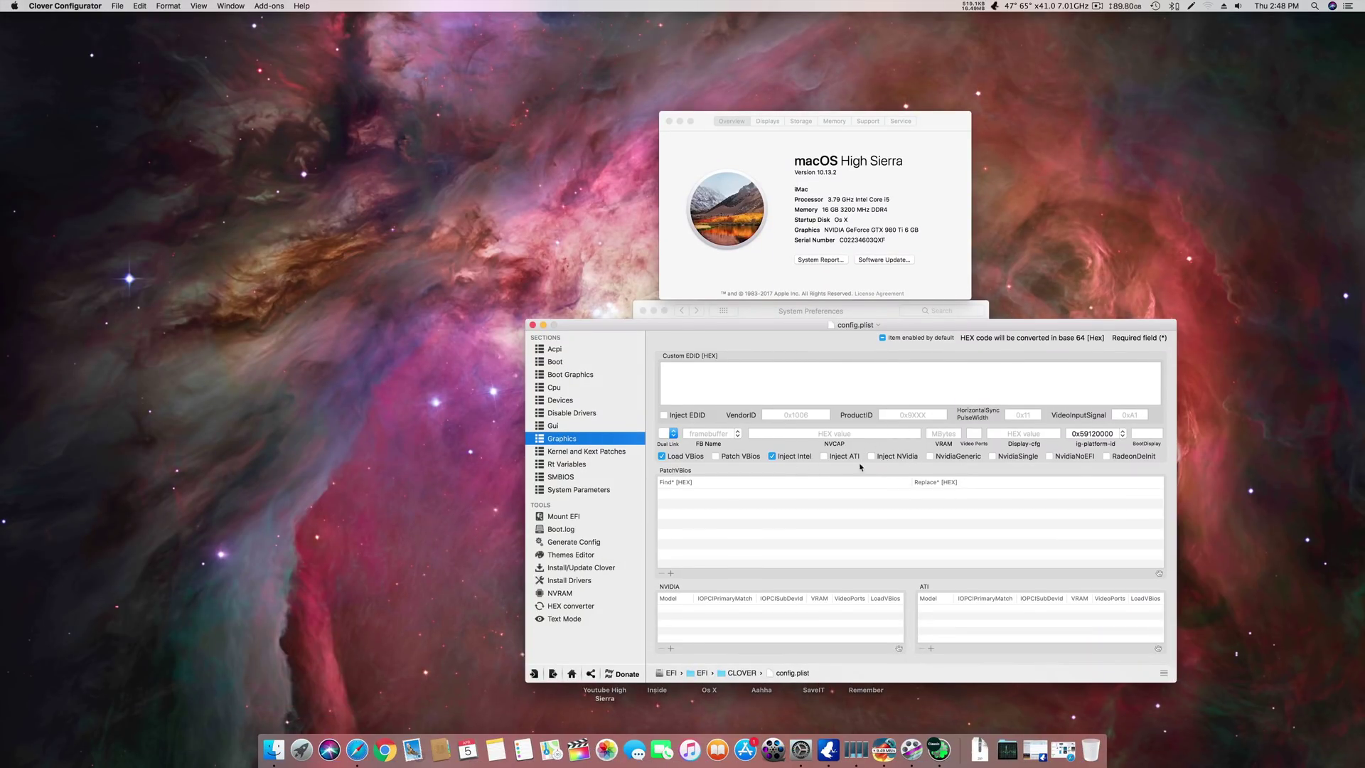
left_click(937, 280)
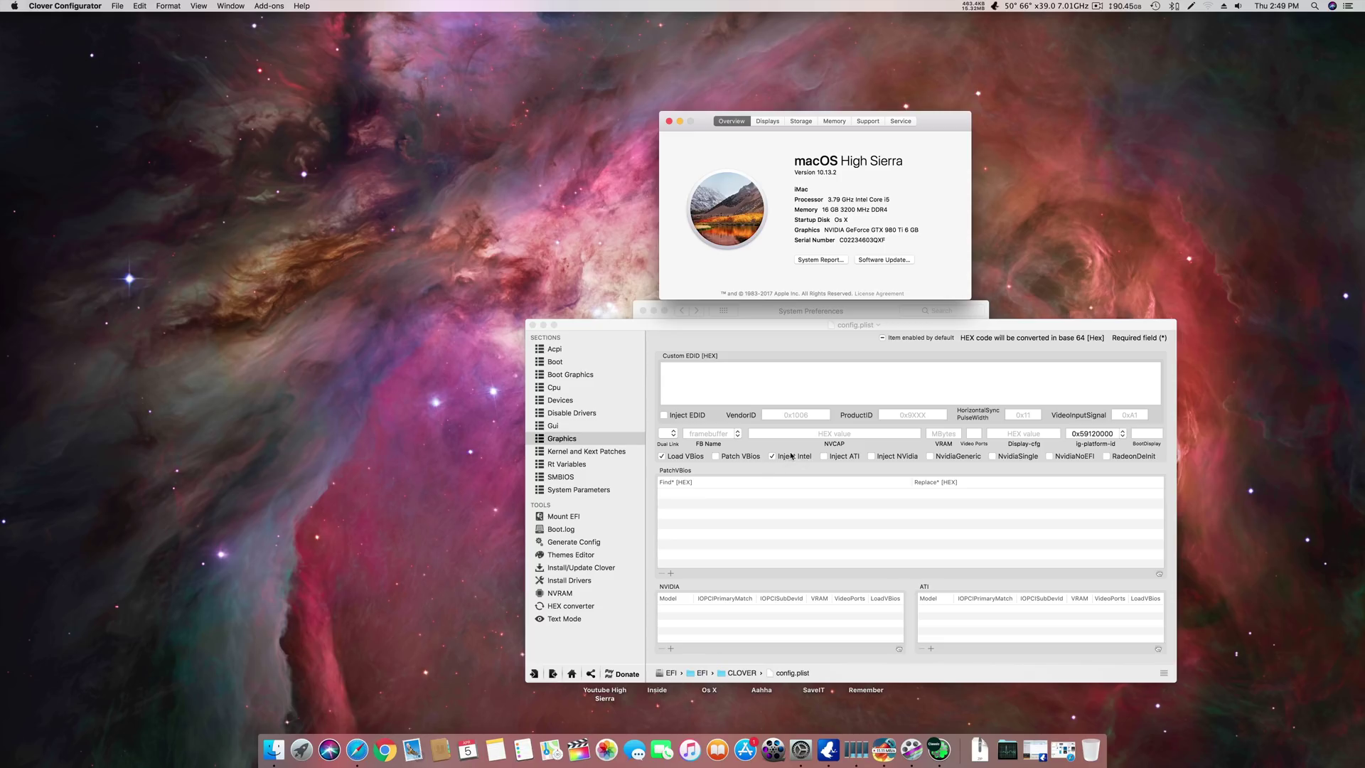
left_click_drag(1023, 324, 1052, 332)
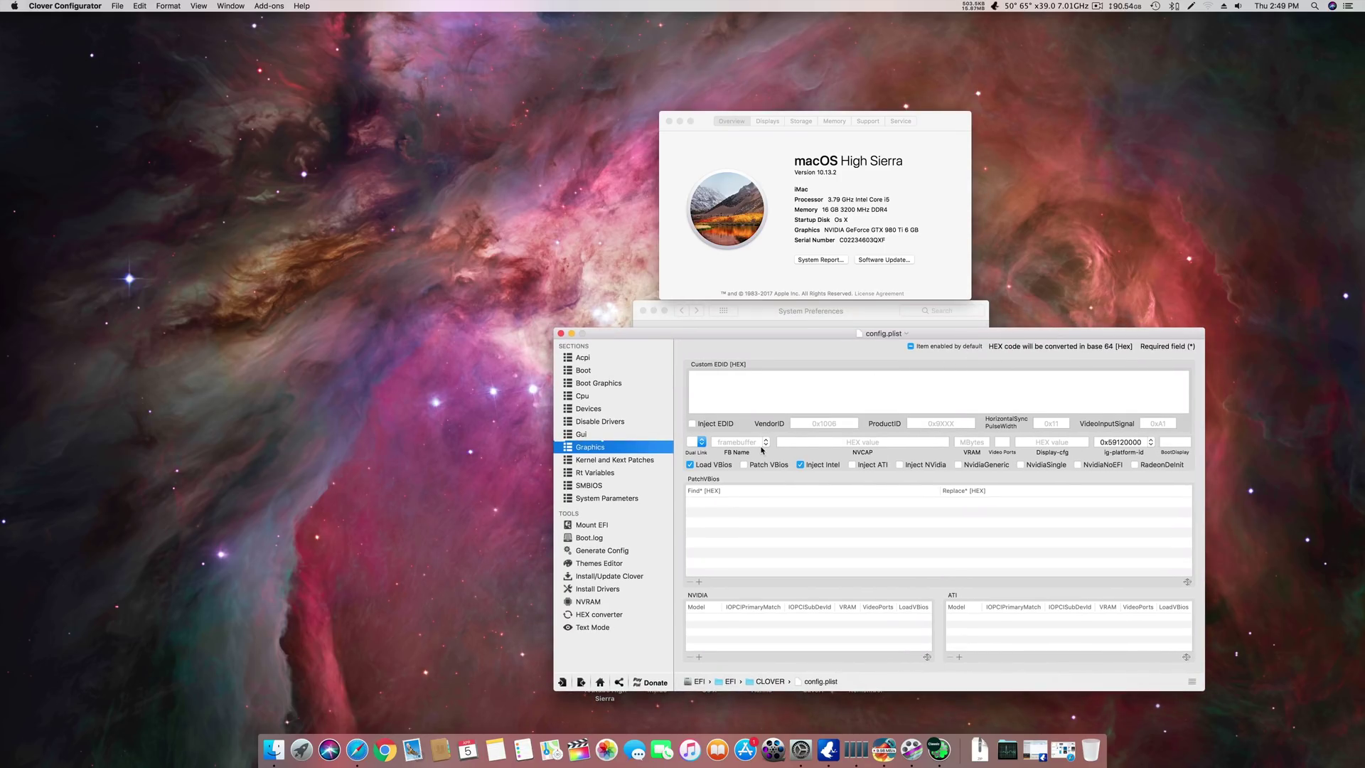
left_click_drag(840, 350, 797, 347)
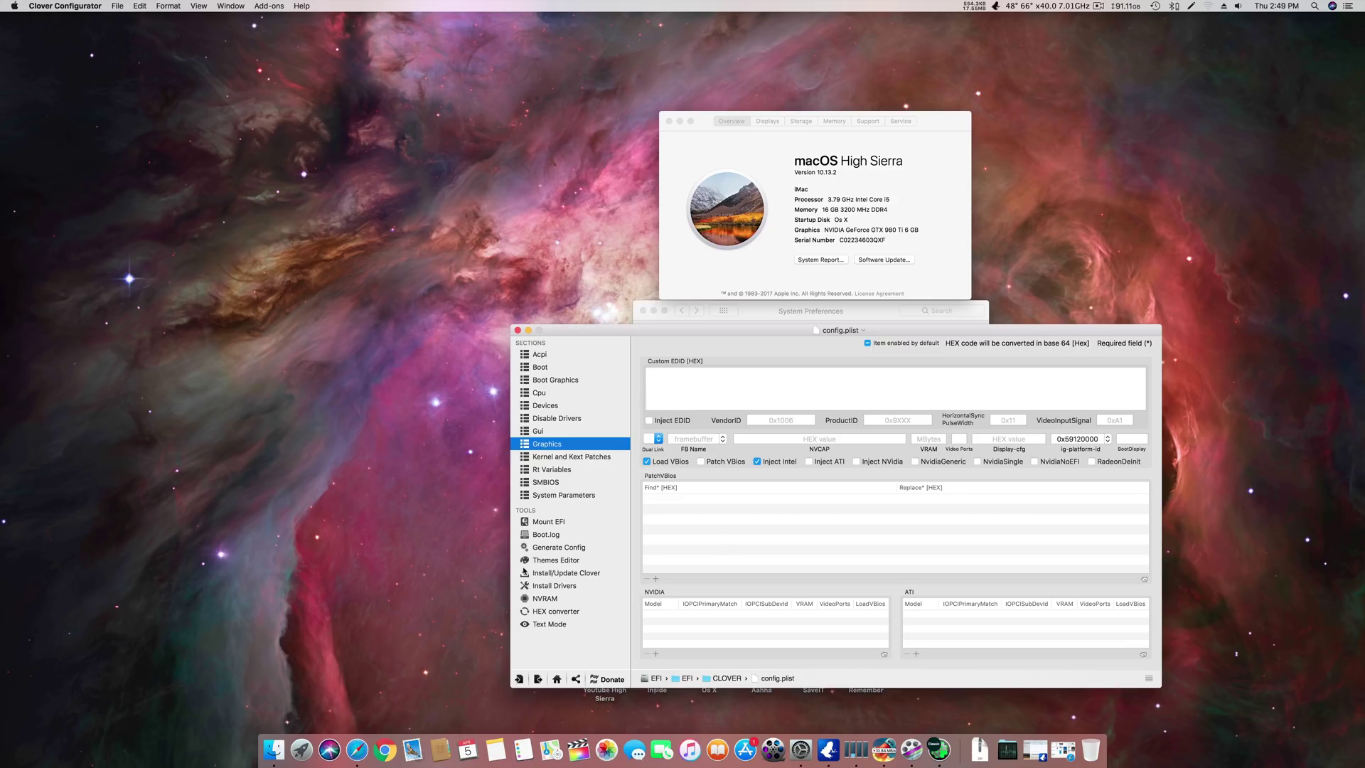
Show the Install Drivers lists for the EFI target partition and reposition the window.
left_click(569, 586)
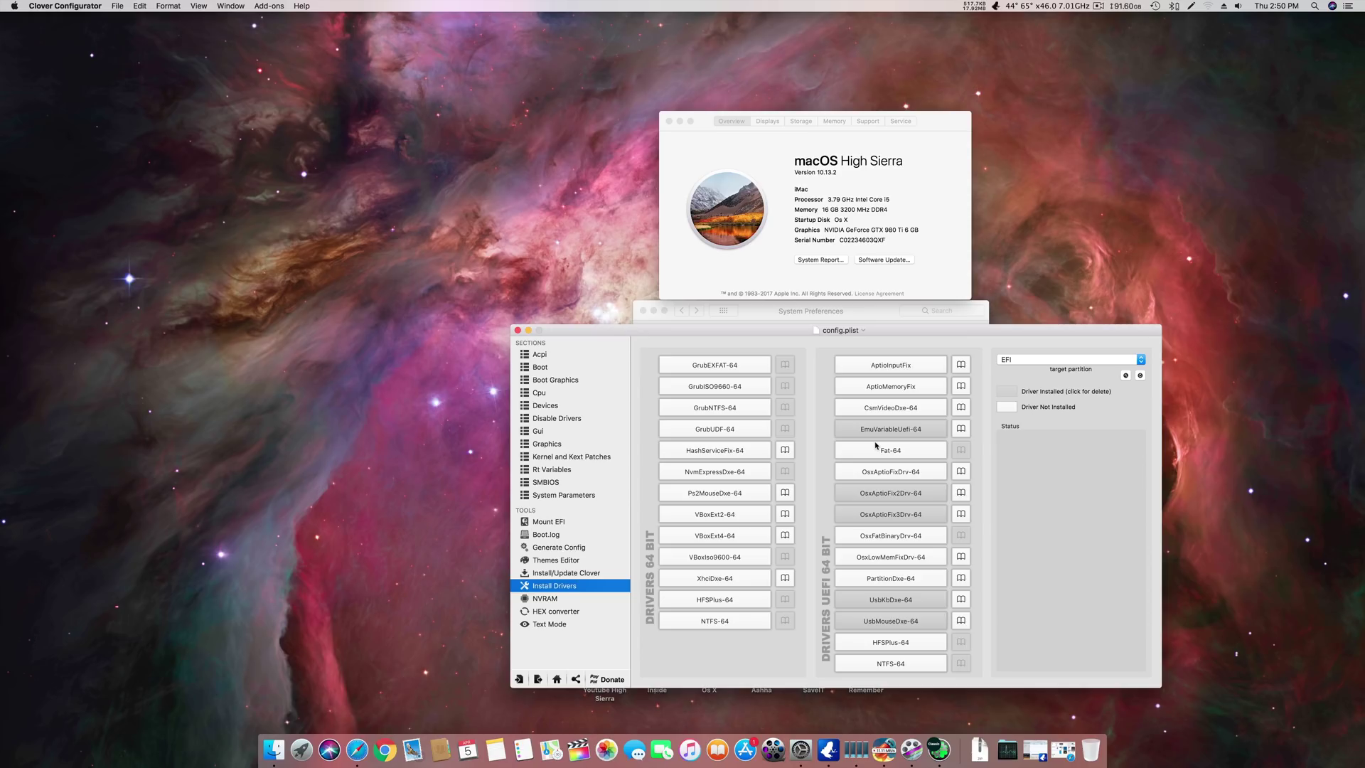
mouse_move(927, 332)
left_mouse_down()
mouse_move(875, 344)
mouse_move(909, 345)
left_mouse_up()
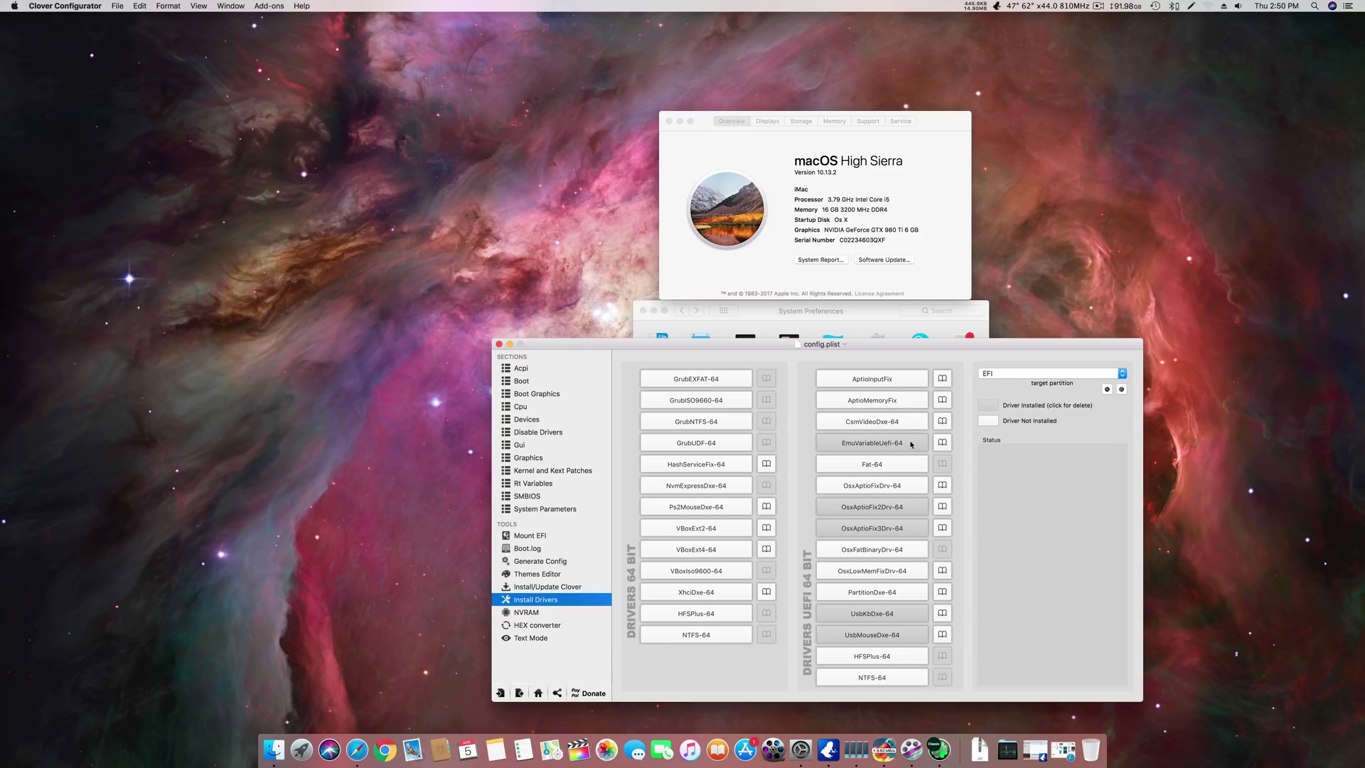
left_click_drag(958, 344, 1090, 343)
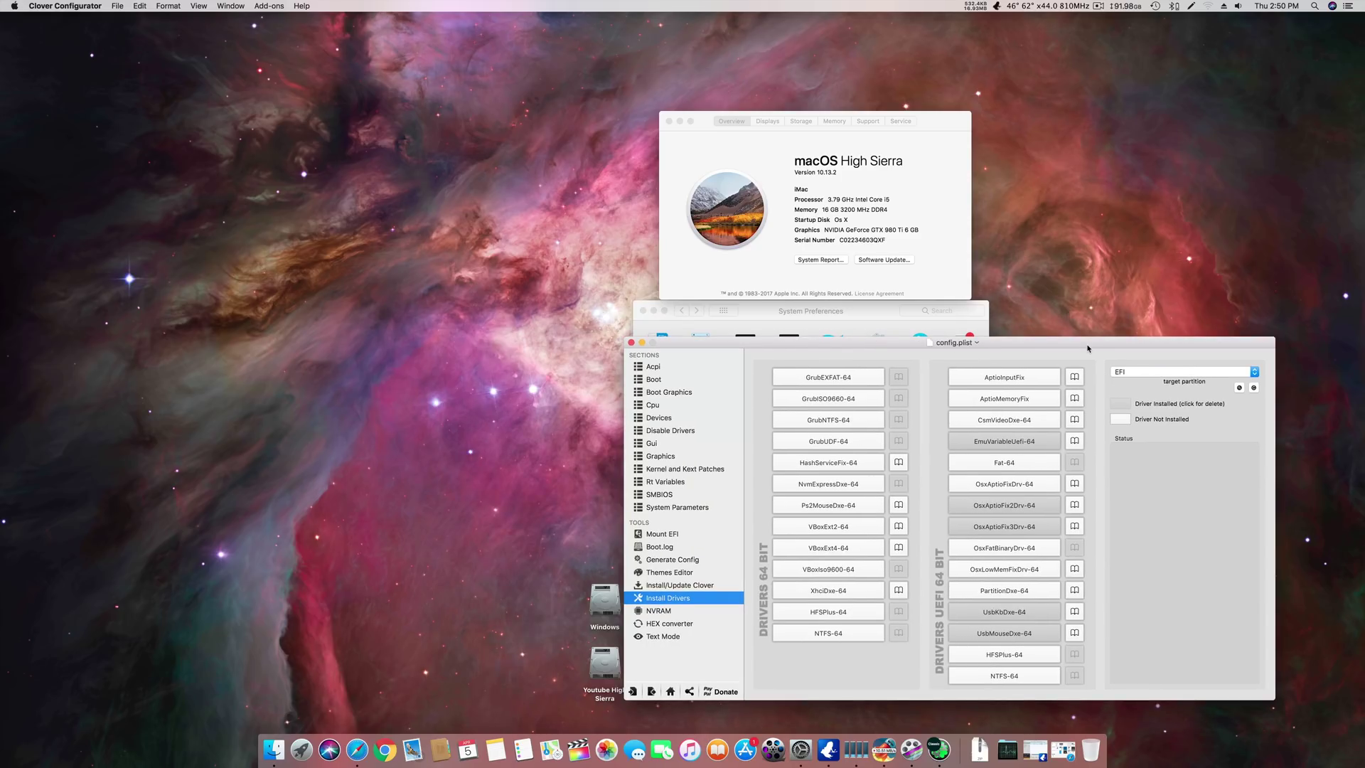
left_click_drag(773, 347, 667, 346)
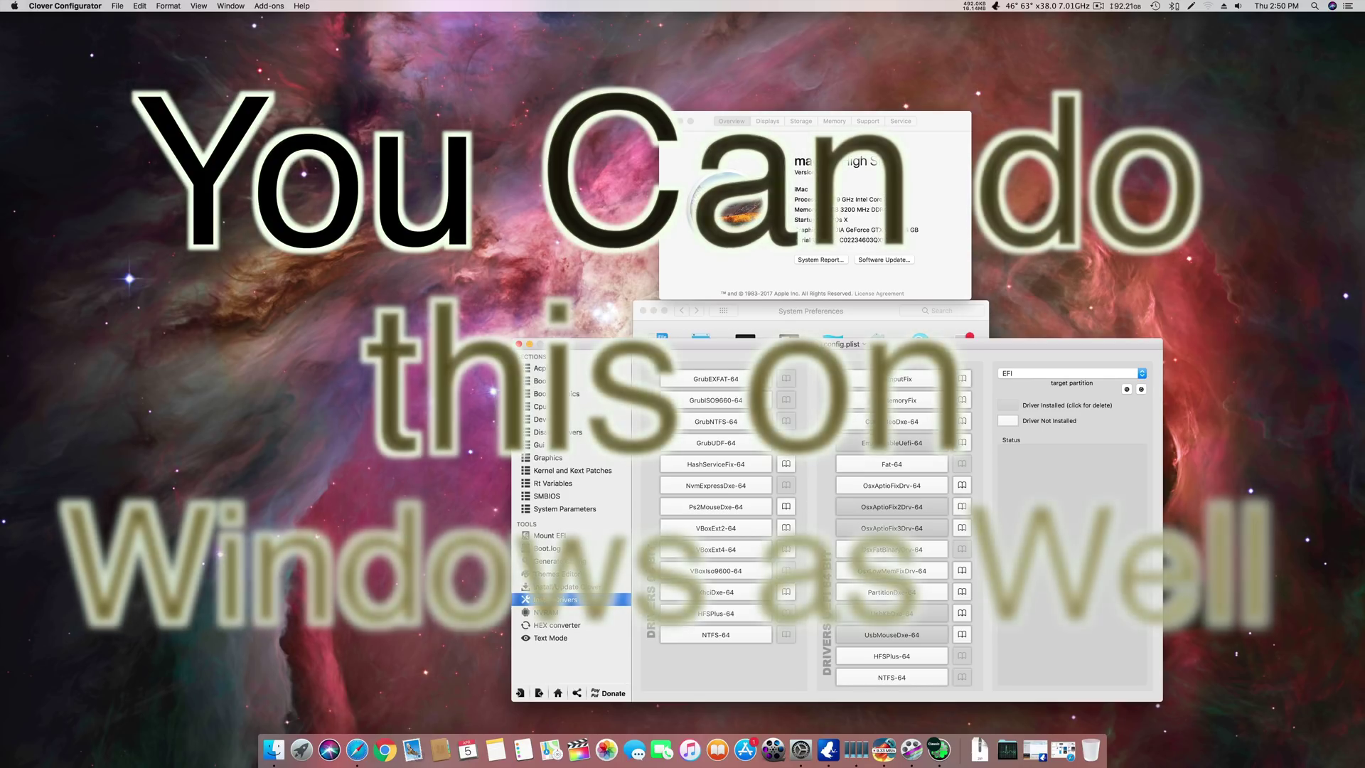
Close Clover Configurator, System Preferences and the About This Mac window.
key("super+w")
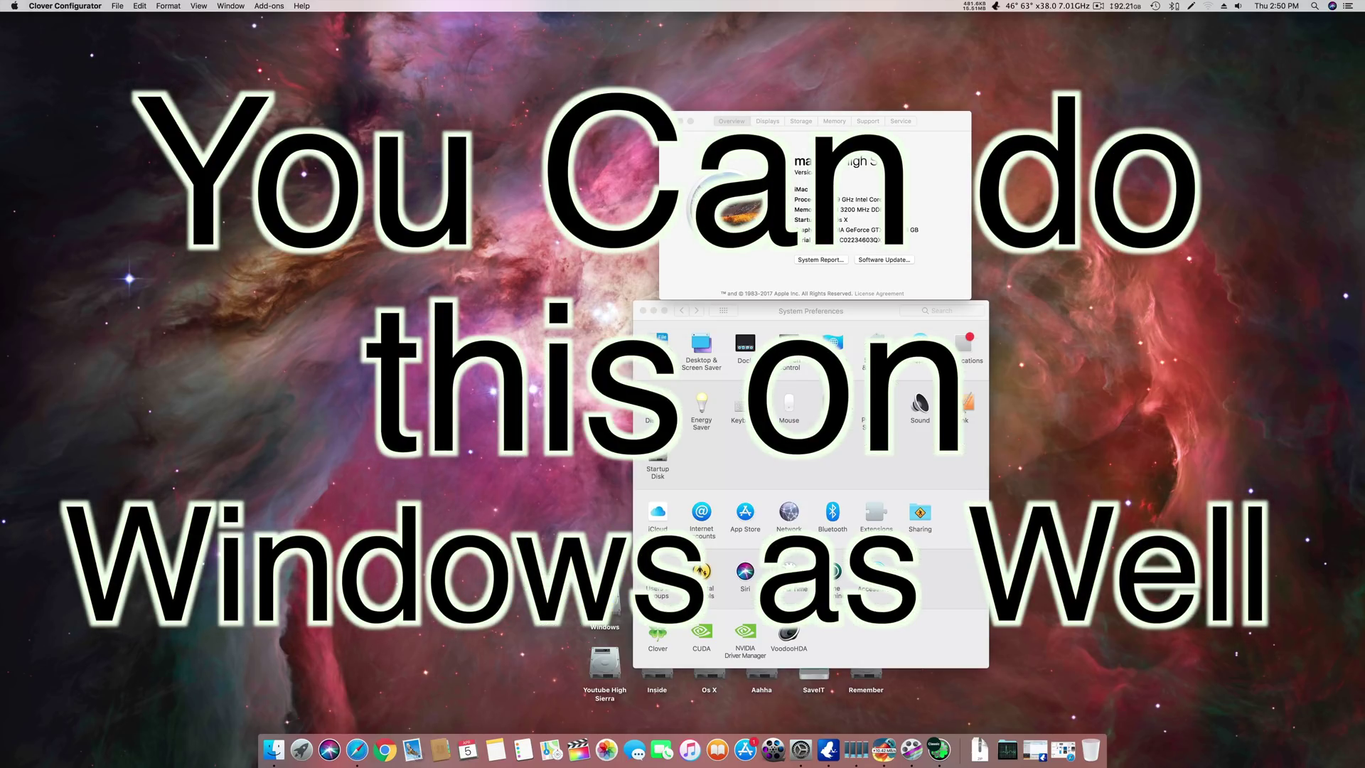
left_click(645, 311)
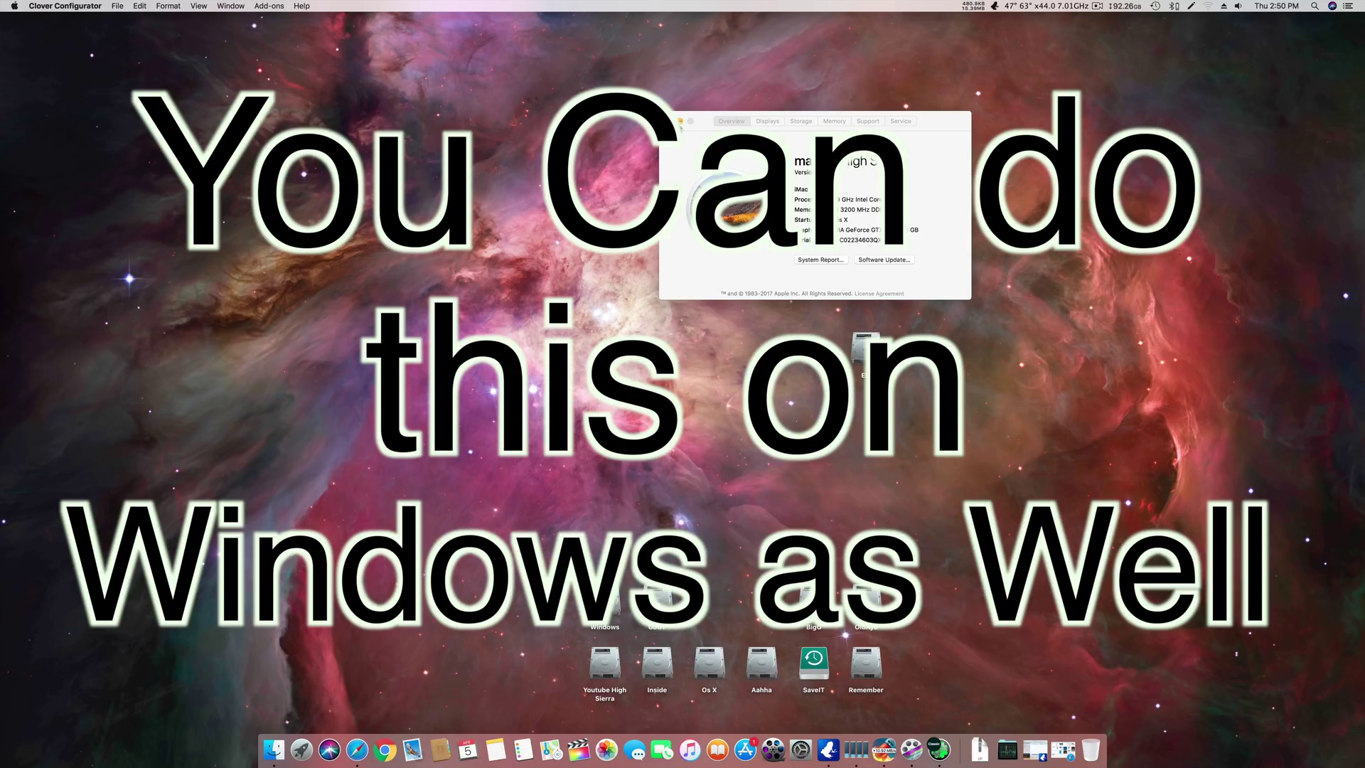
key("super+w")
Open the EFI disk from the desktop and browse to EFI > CLOVER.
left_click_drag(864, 352, 851, 460)
double_click(841, 382)
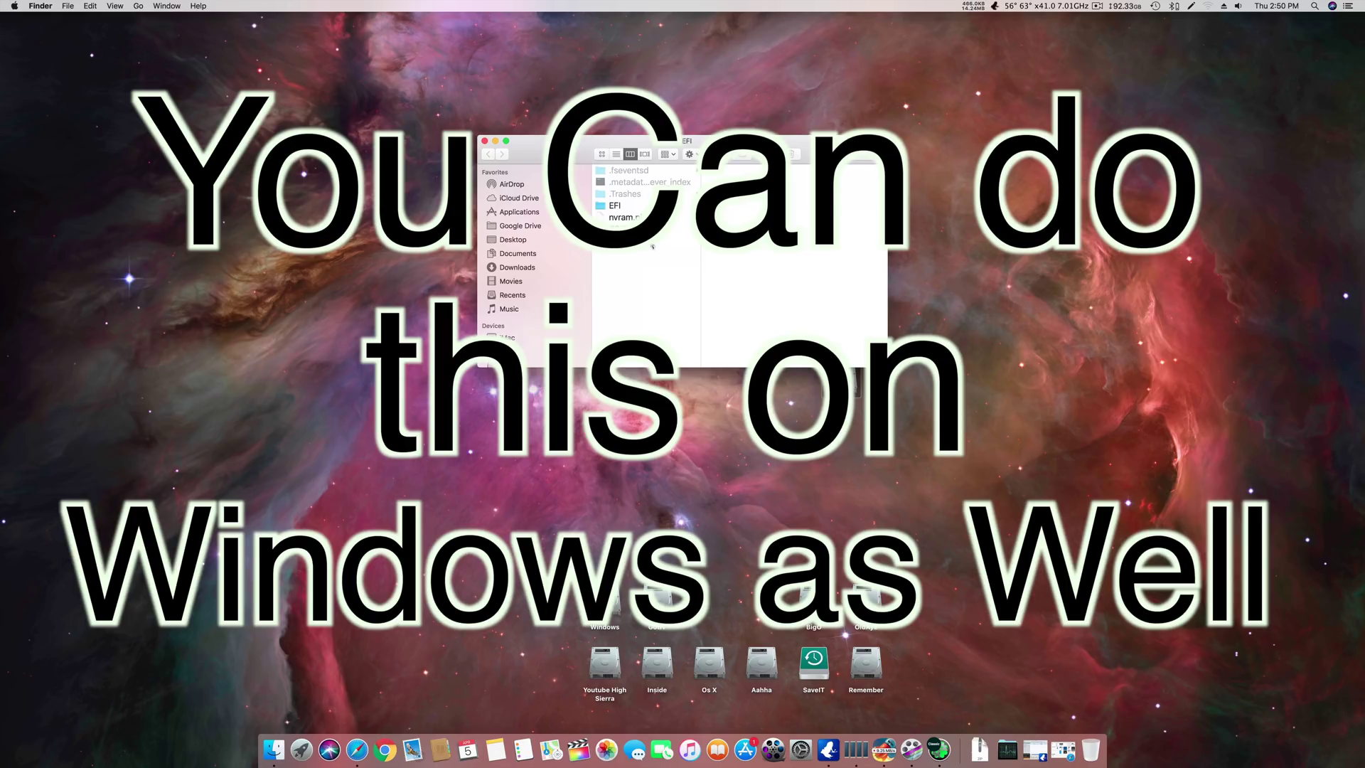
left_click(644, 205)
left_click(735, 194)
Move EmuVariableUefi-64.efi from drivers64UEFI to the Trash.
left_click_drag(886, 366, 1099, 415)
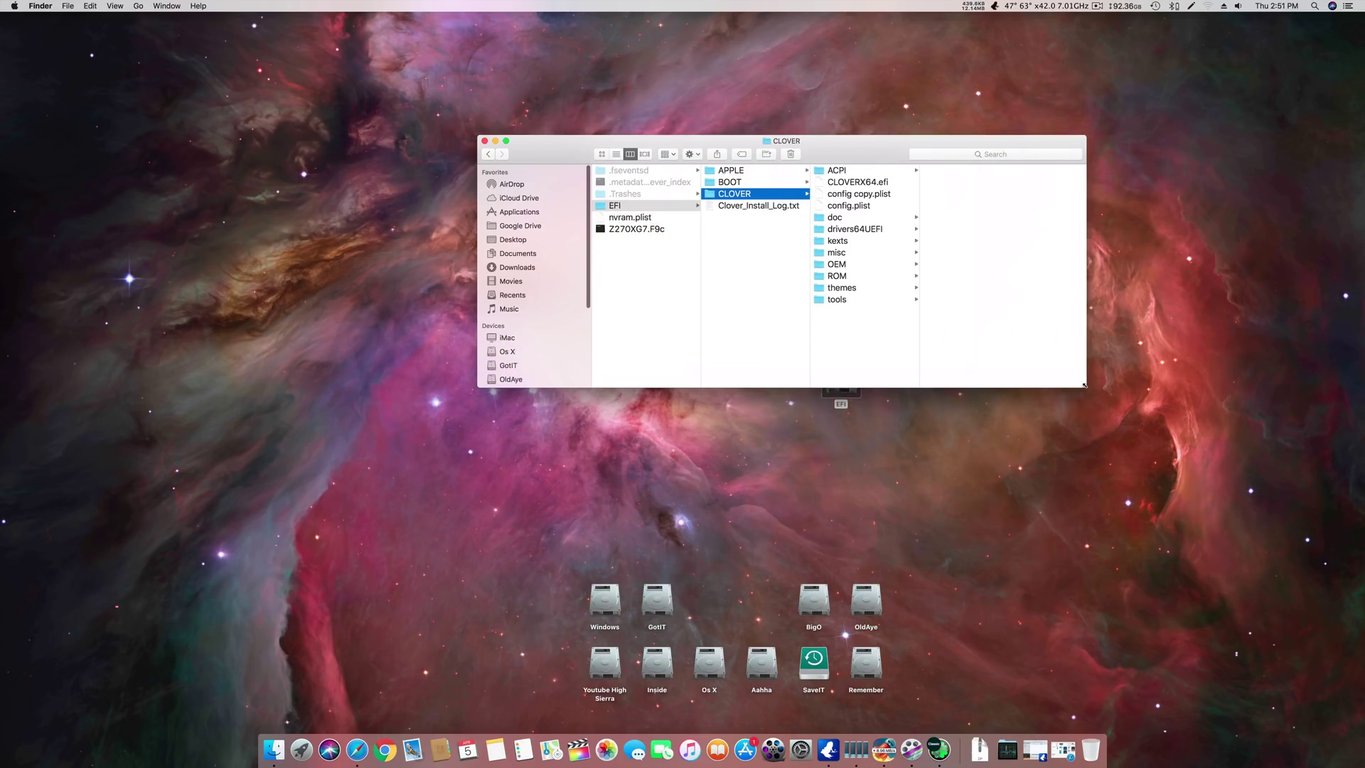
double_click(960, 155)
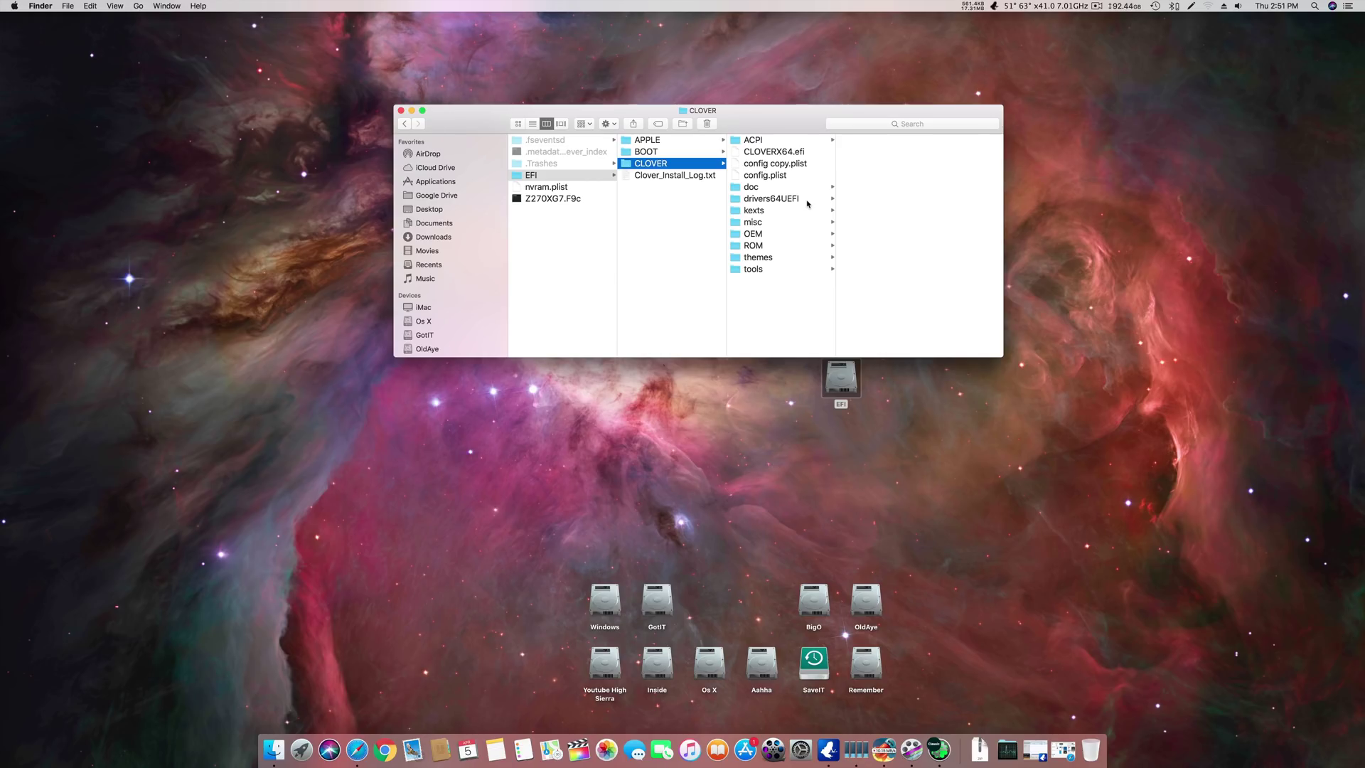
left_click(771, 199)
left_click(888, 198)
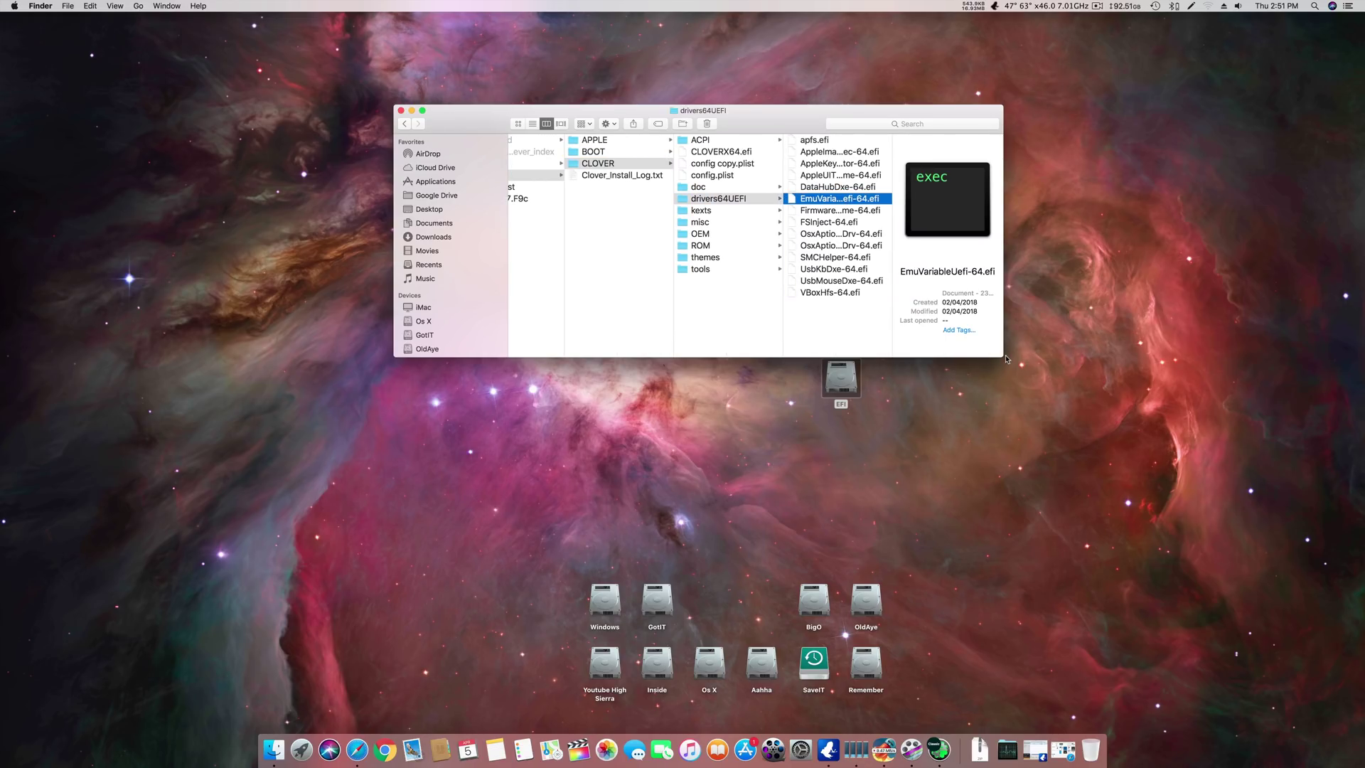
left_click_drag(1002, 357, 1198, 458)
double_click(945, 442)
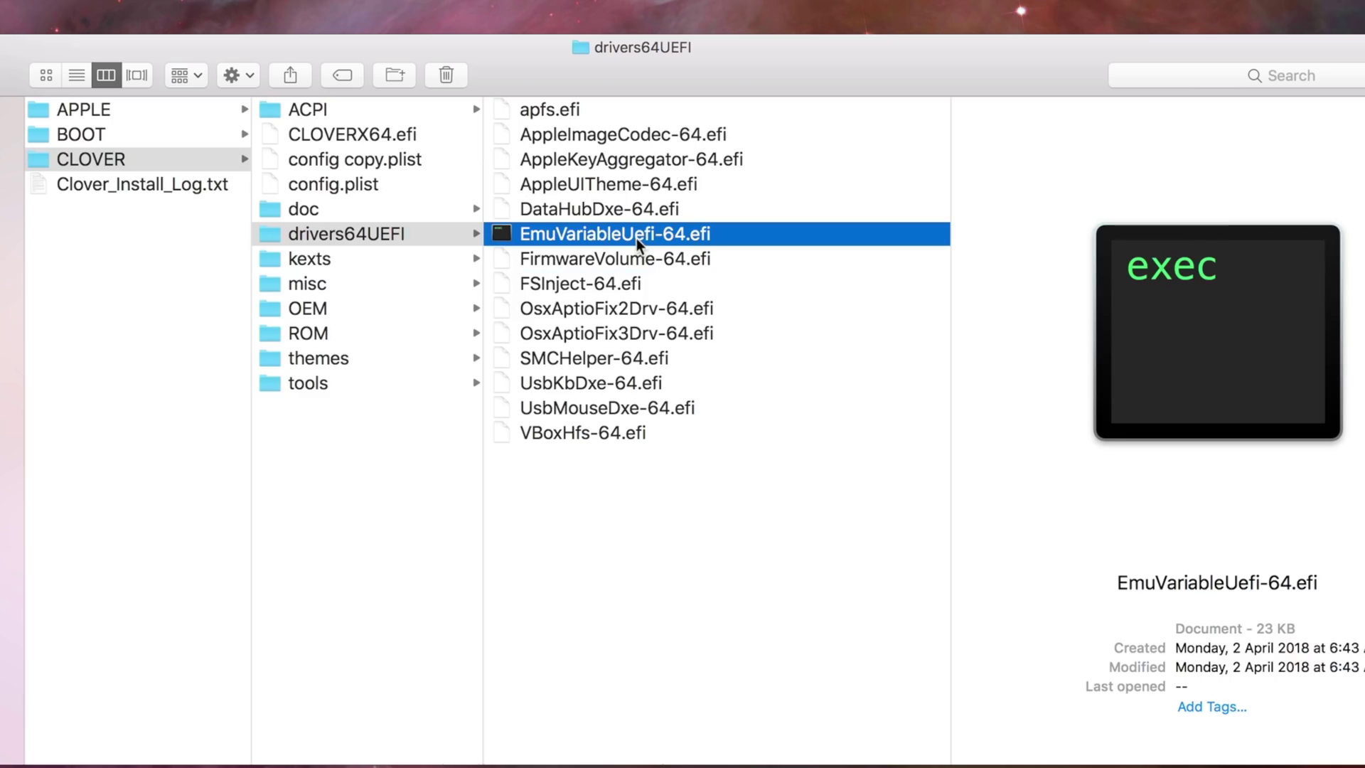
right_click(794, 201)
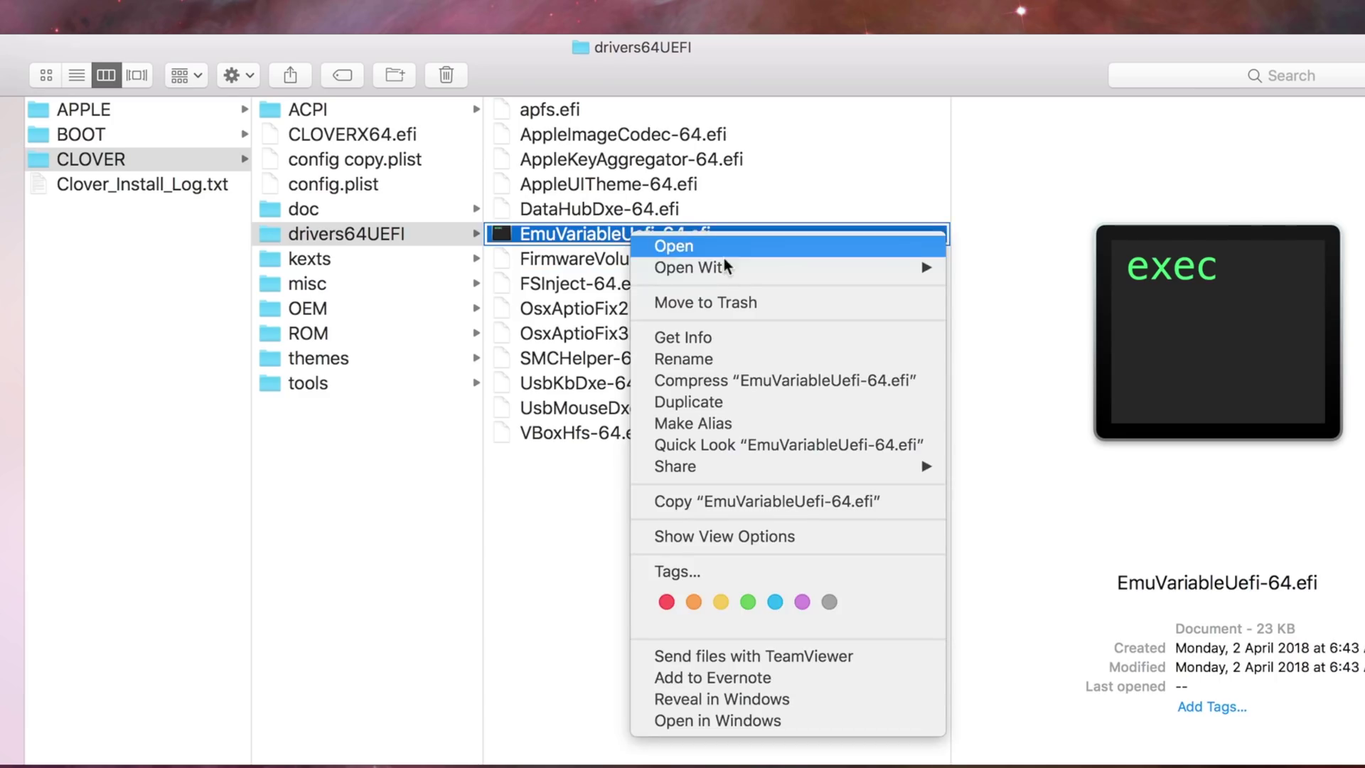
left_click(745, 302)
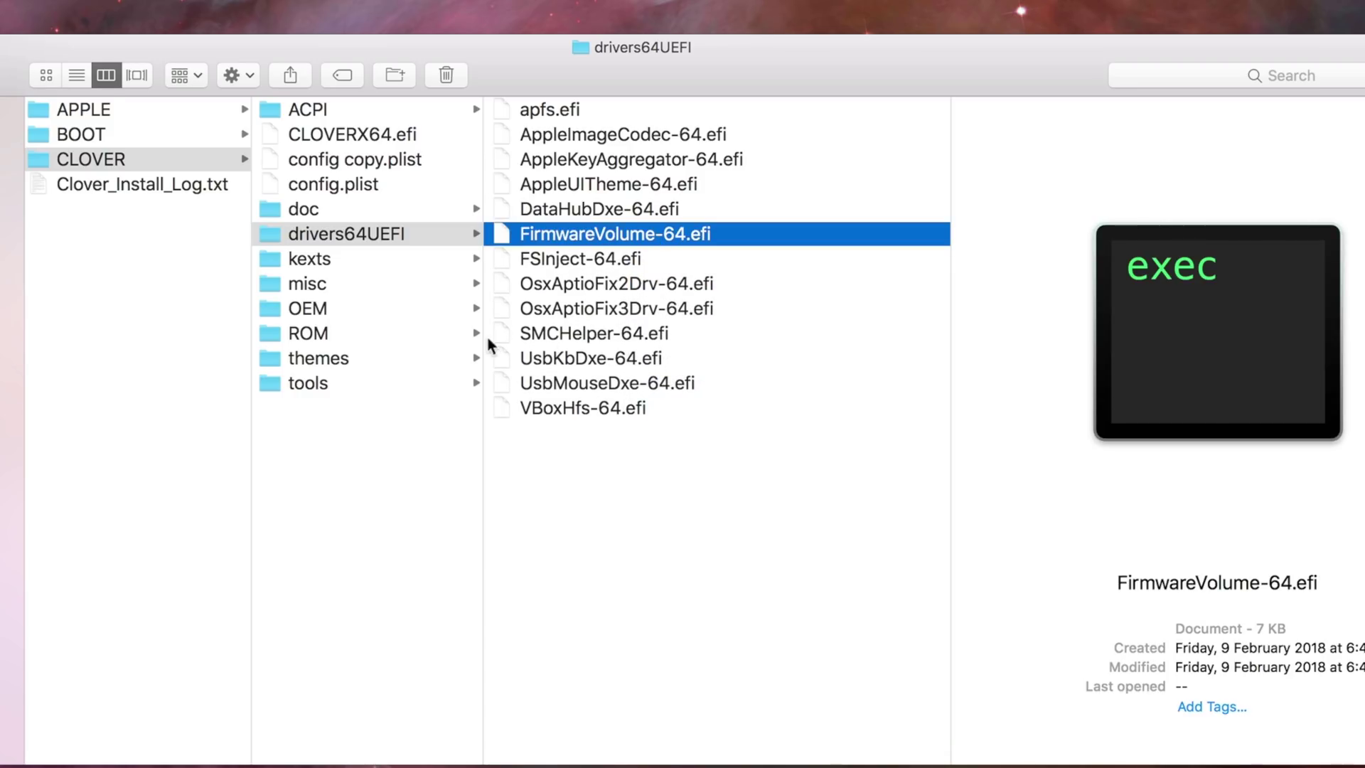
Open config.plist with TextEdit via Open With > Other.
left_click(431, 260)
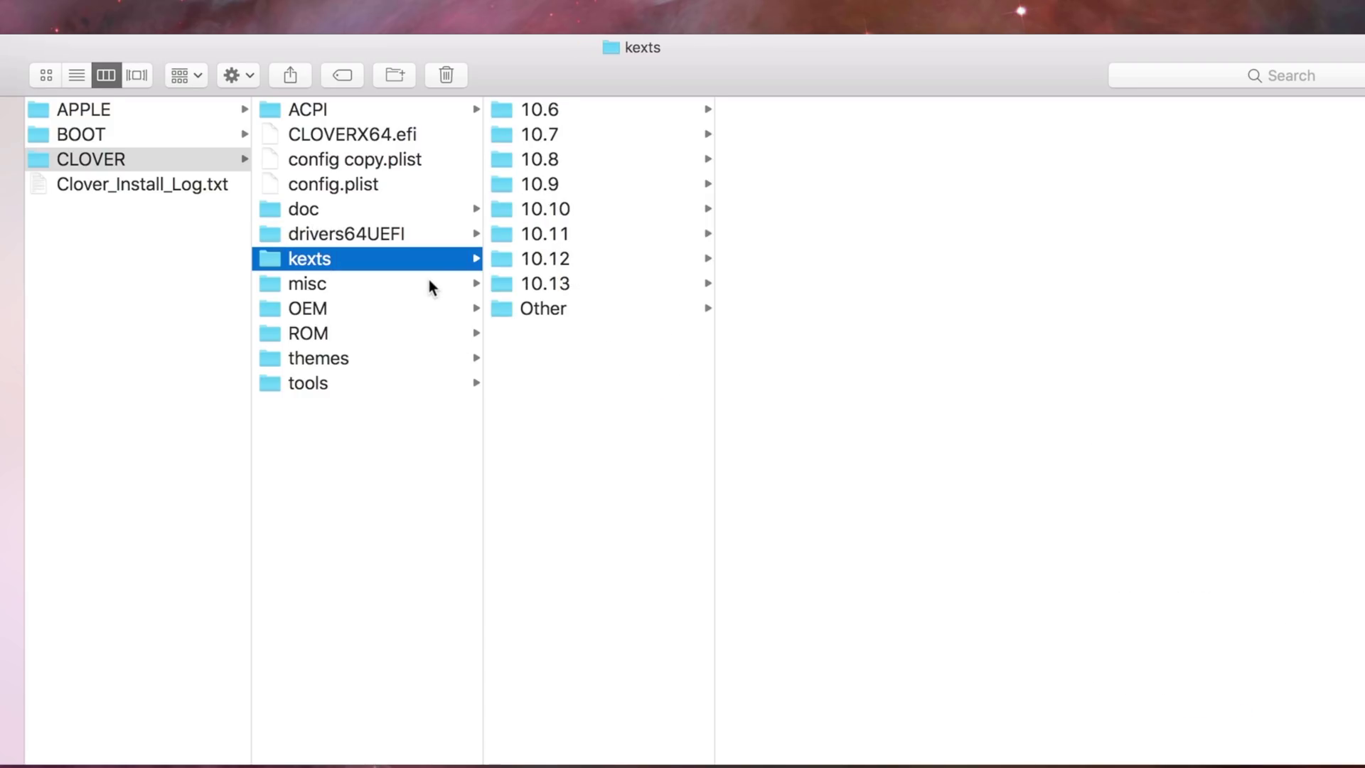
left_click(356, 183)
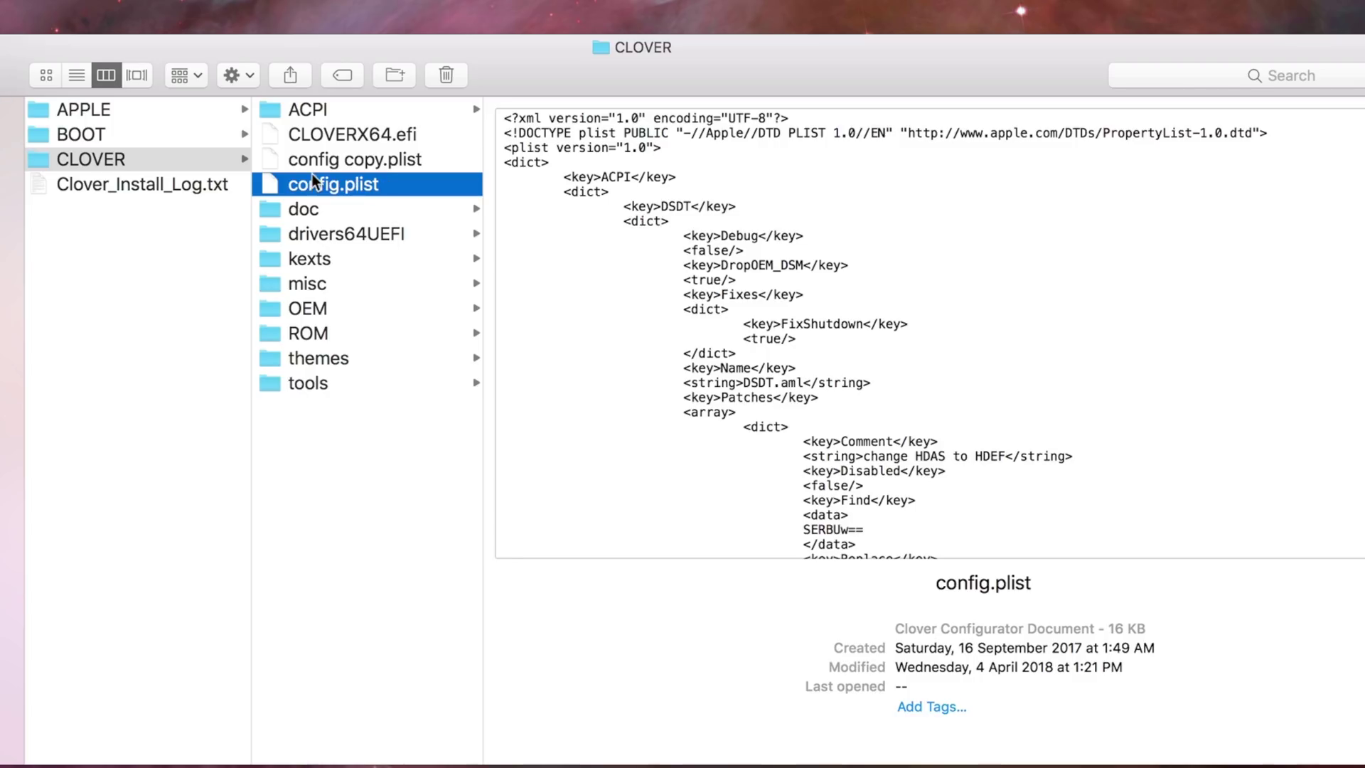
right_click(367, 183)
mouse_move(513, 221)
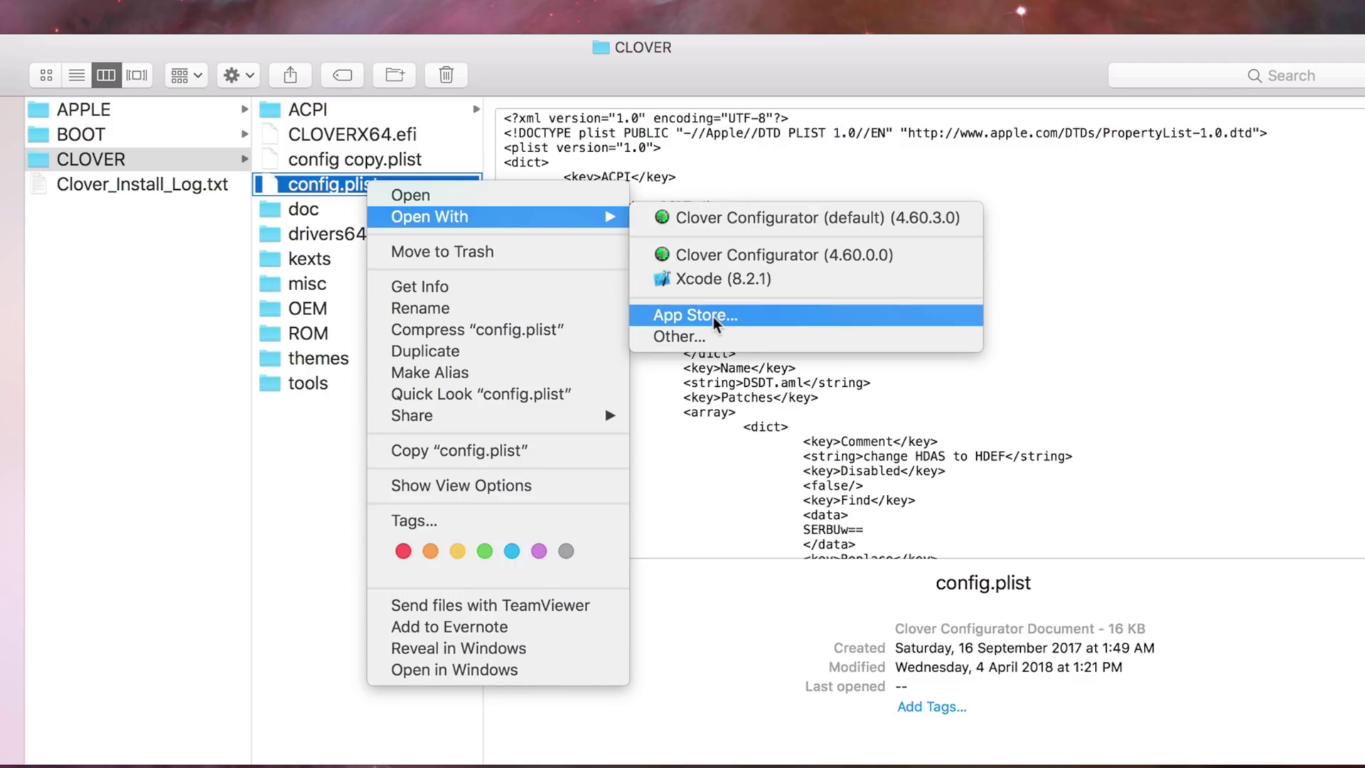
left_click(698, 333)
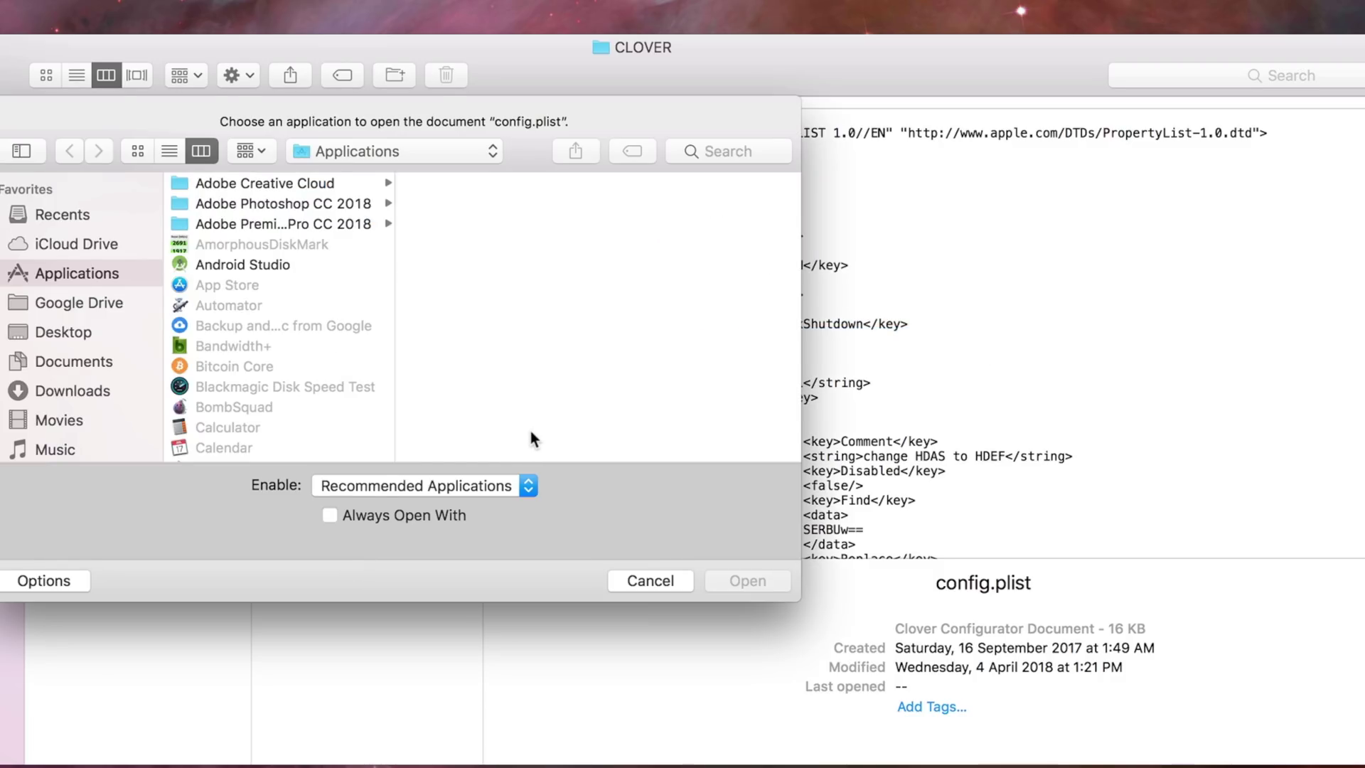
scroll(355, 387, "down", 15)
scroll(298, 369, "up", 5)
left_click(271, 397)
left_click(753, 669)
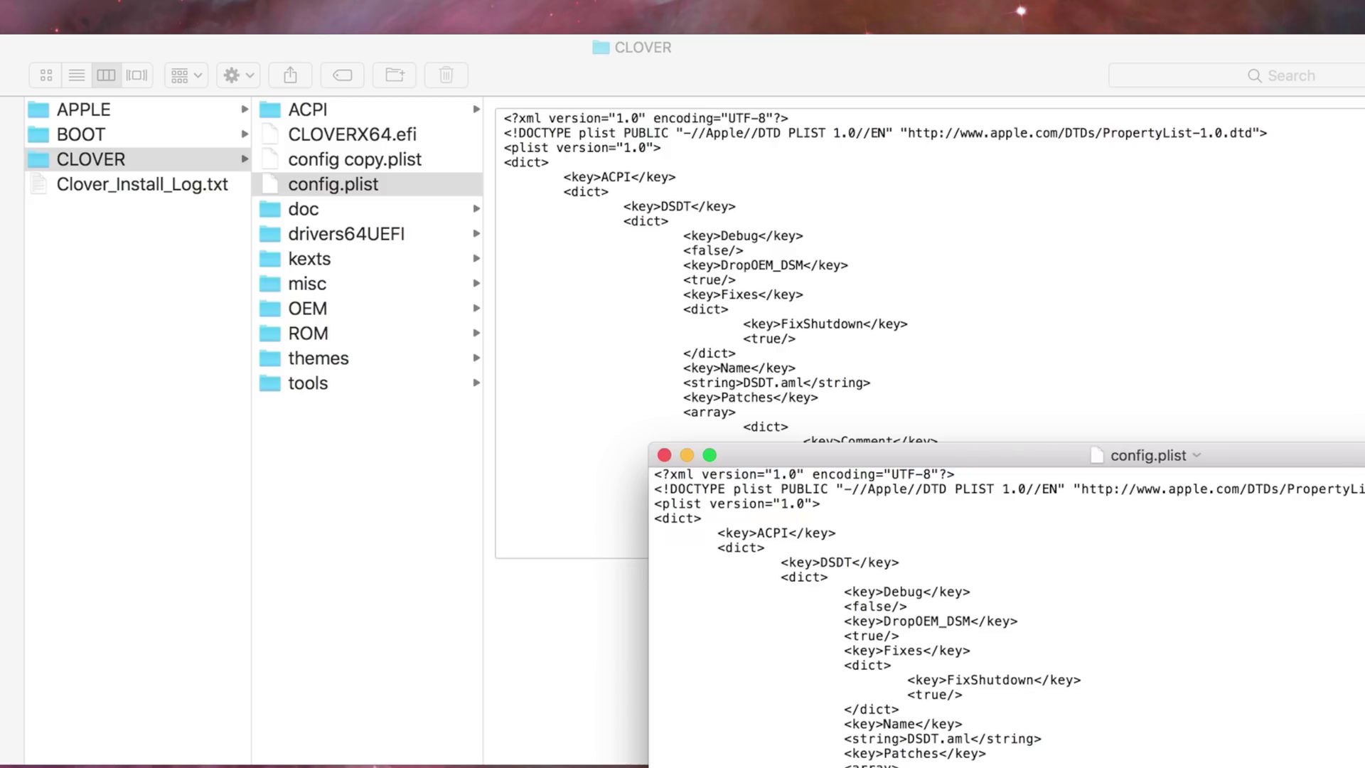
Enlarge the TextEdit window and increase the whole document's font size three steps.
left_click_drag(650, 451, 157, 154)
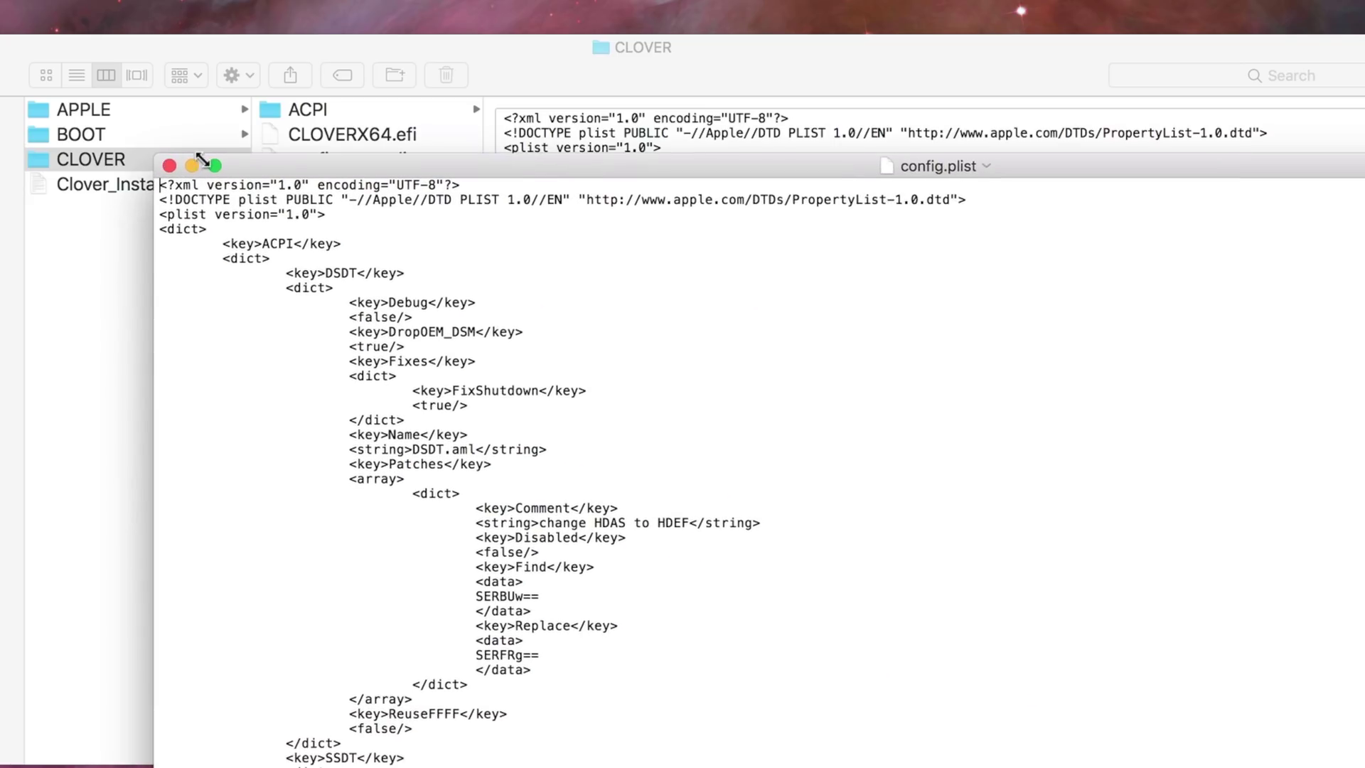
left_click(898, 287)
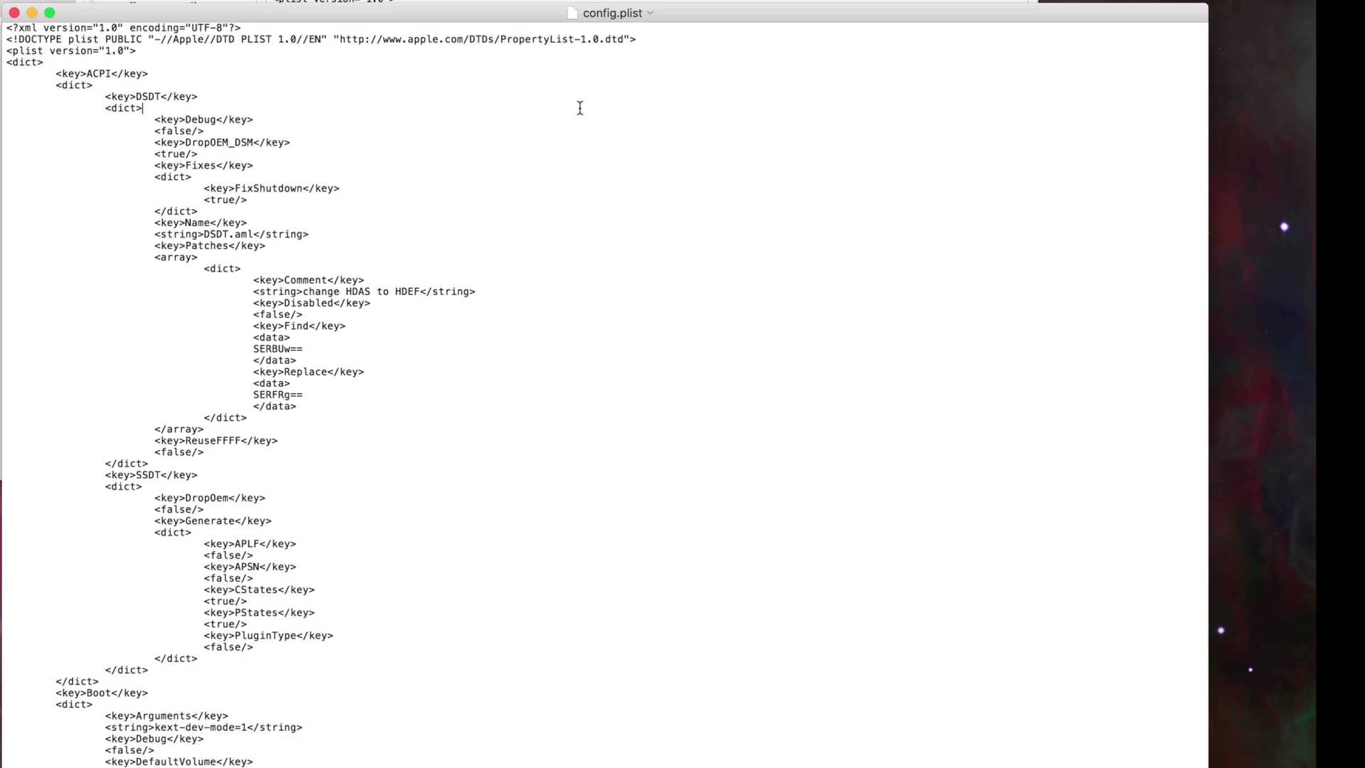
key("super+a")
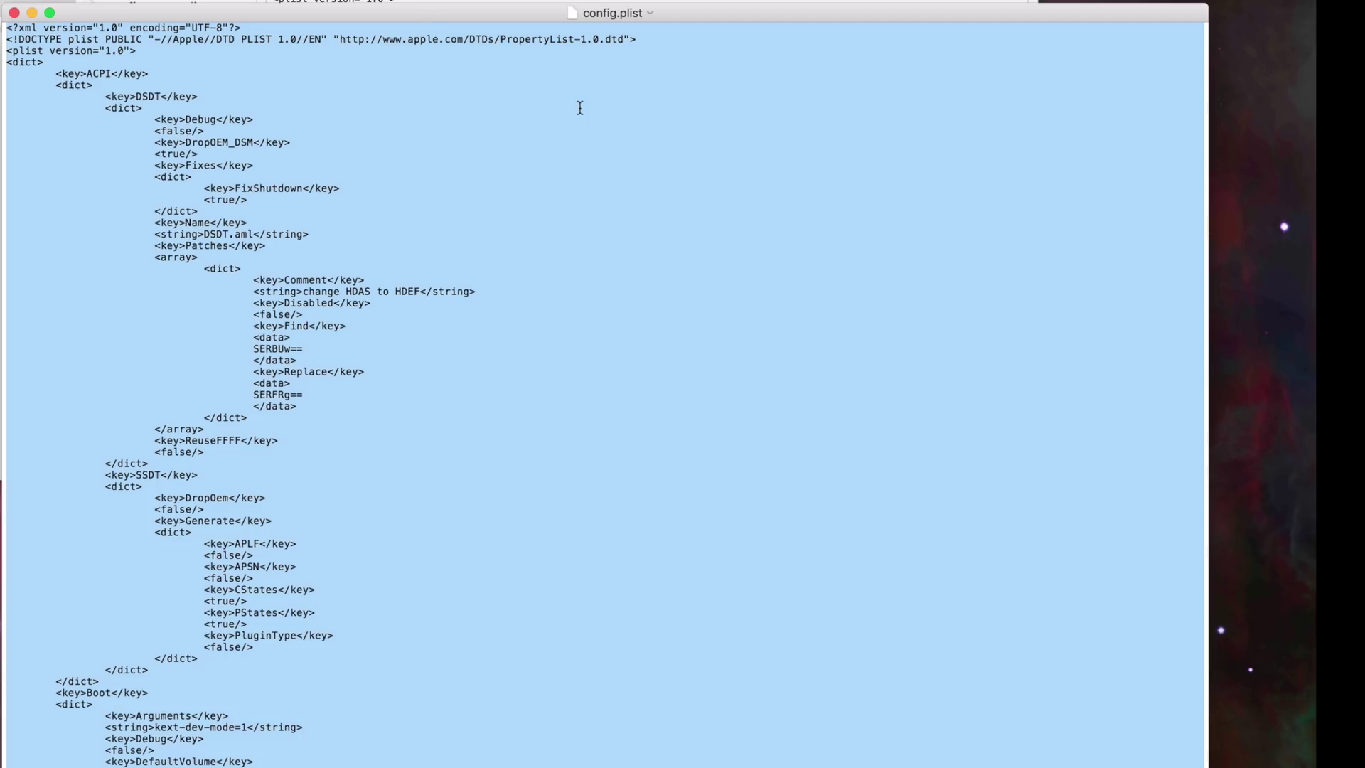
key("super+plus")
key("super+plus")
key("super+plus")
key("super+plus")
key("super+plus")
key("super+plus")
key("super+plus")
key("super+plus")
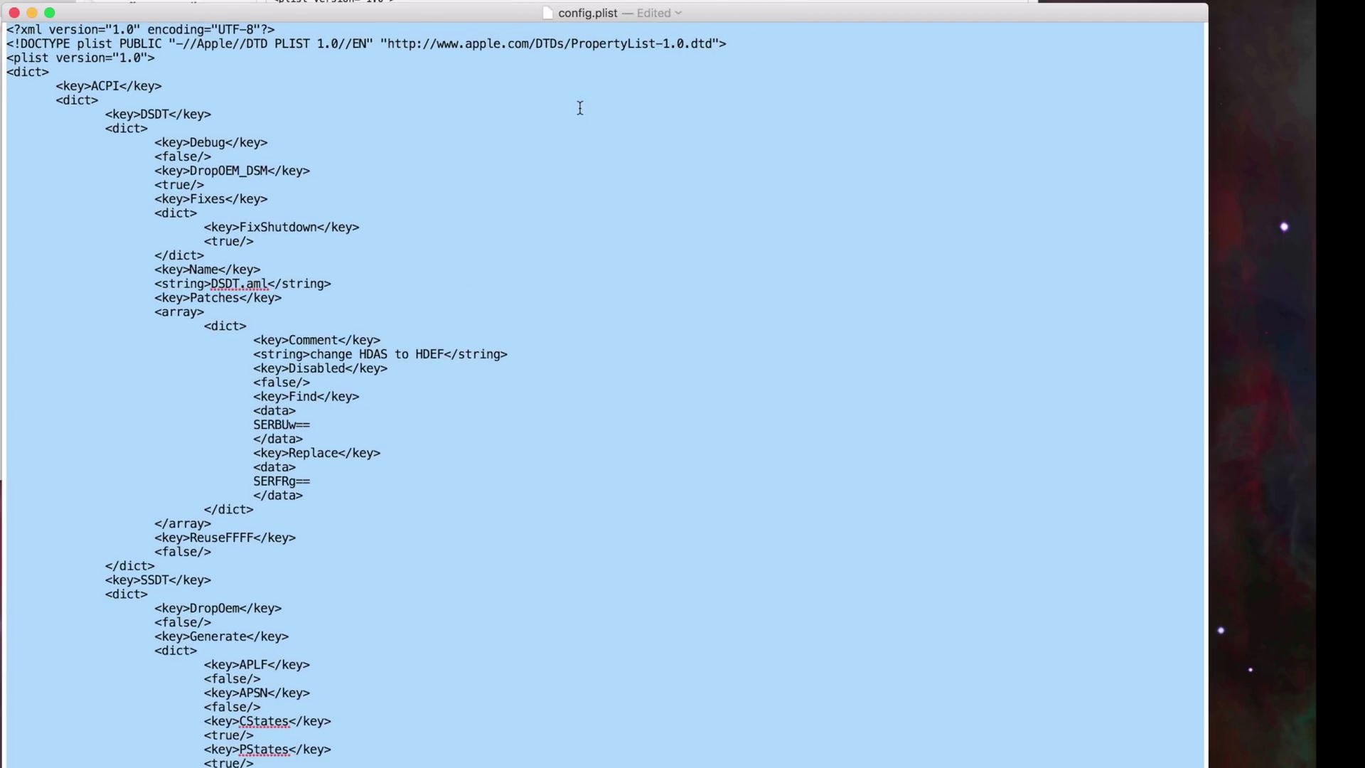
key("super+plus")
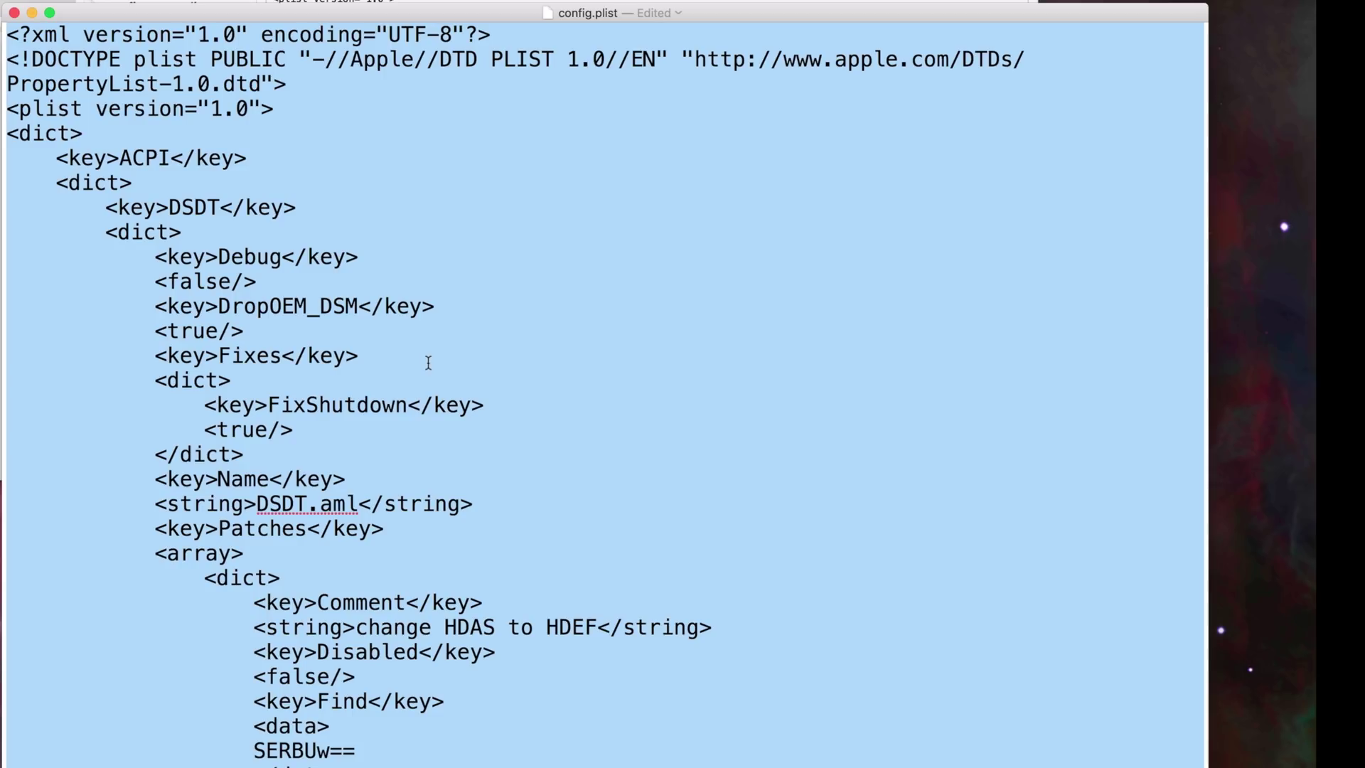
key("super+plus")
key("super+plus")
key("super+plus")
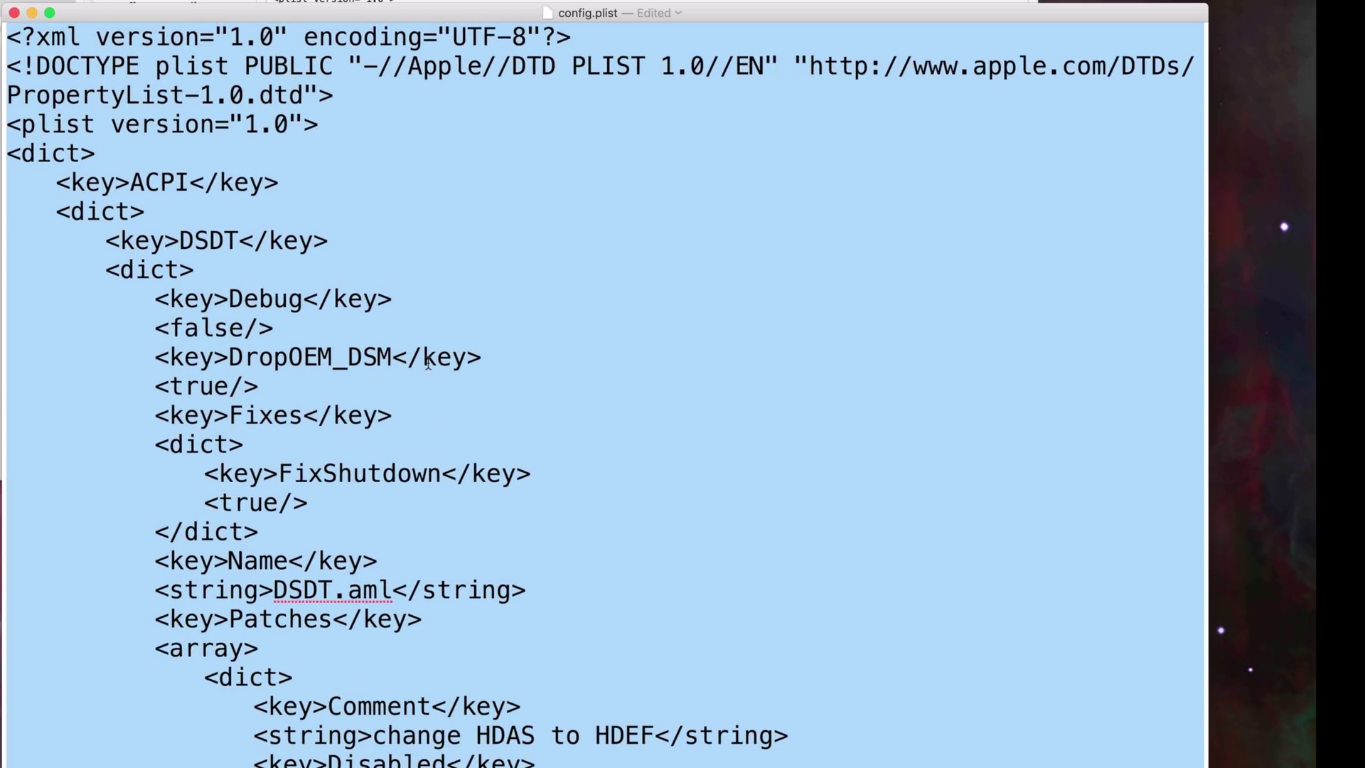
left_click(518, 520)
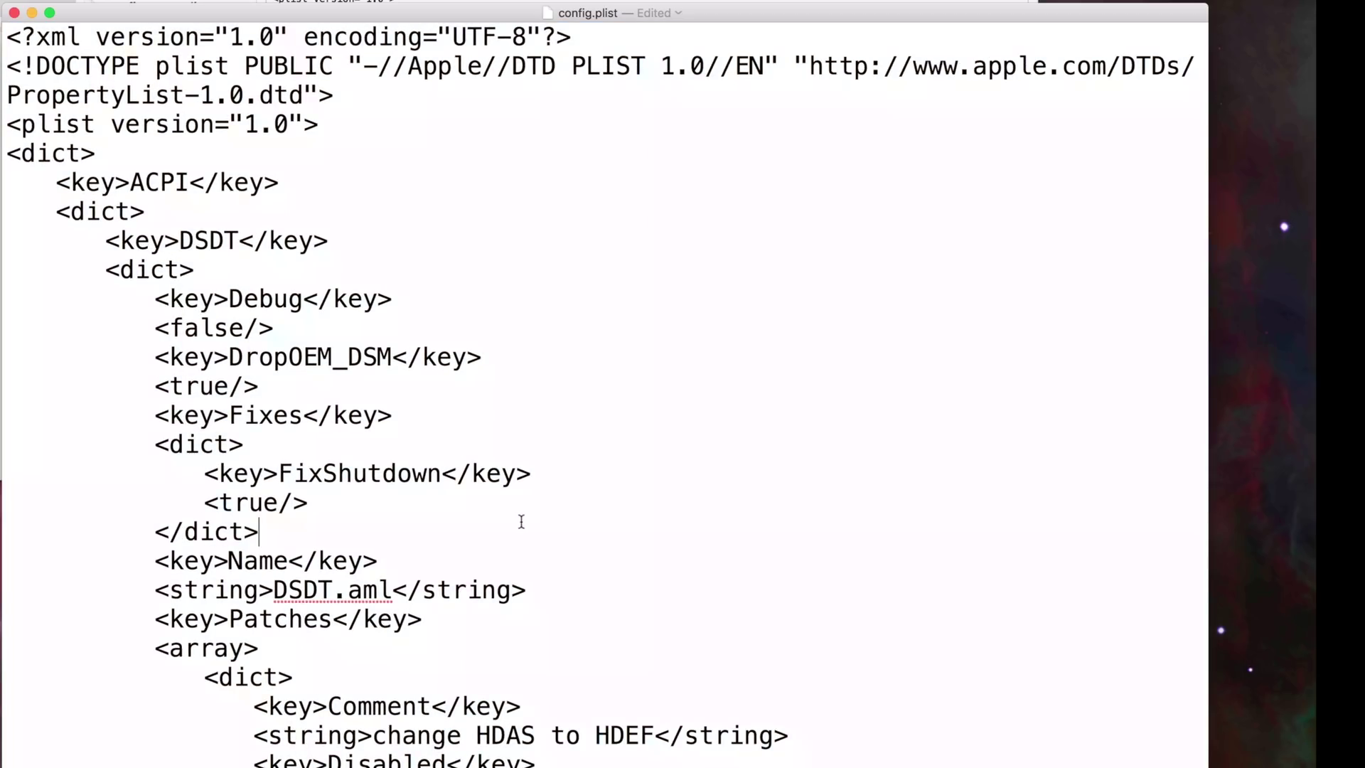
Search config.plist for 'nvidiaweb' to find the NvidiaWeb key under SystemParameters.
scroll(522, 519, "down", 10)
scroll(488, 465, "down", 6)
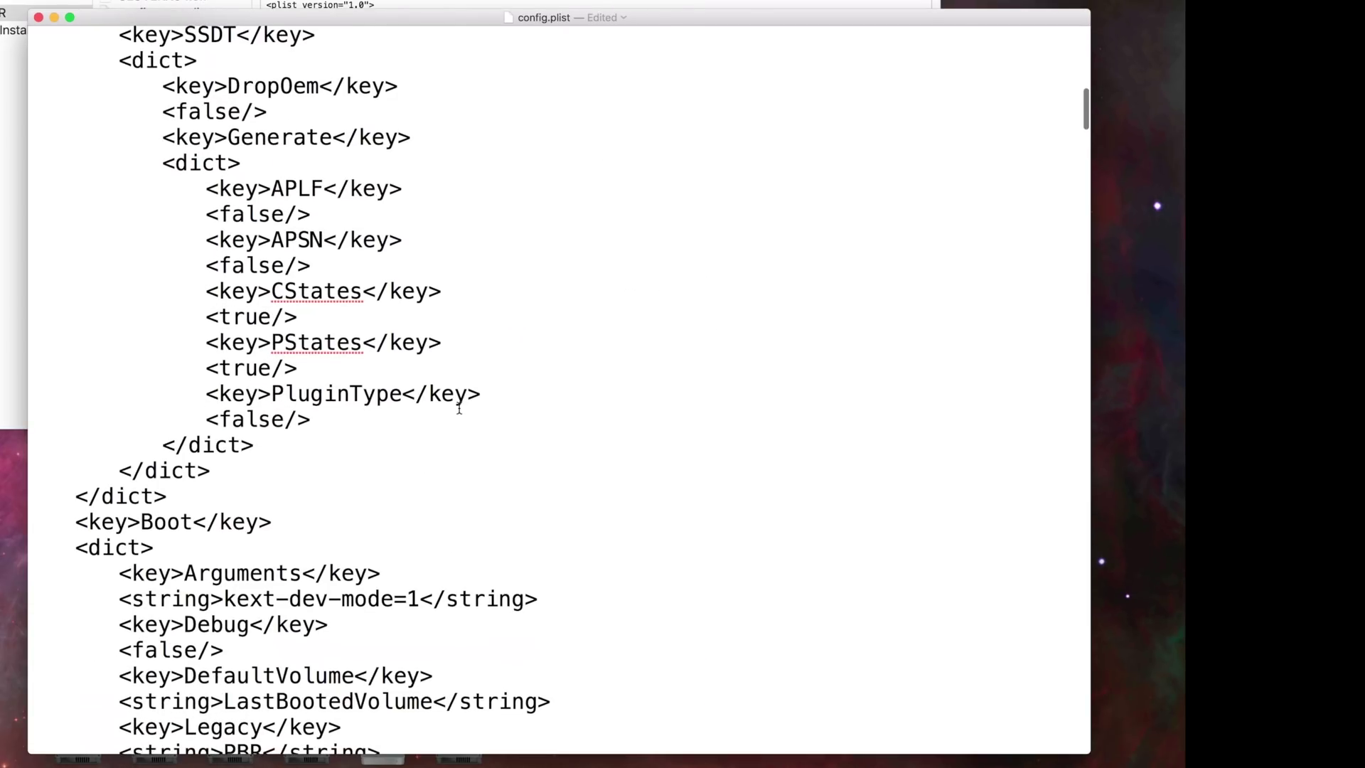
scroll(459, 408, "down", 6)
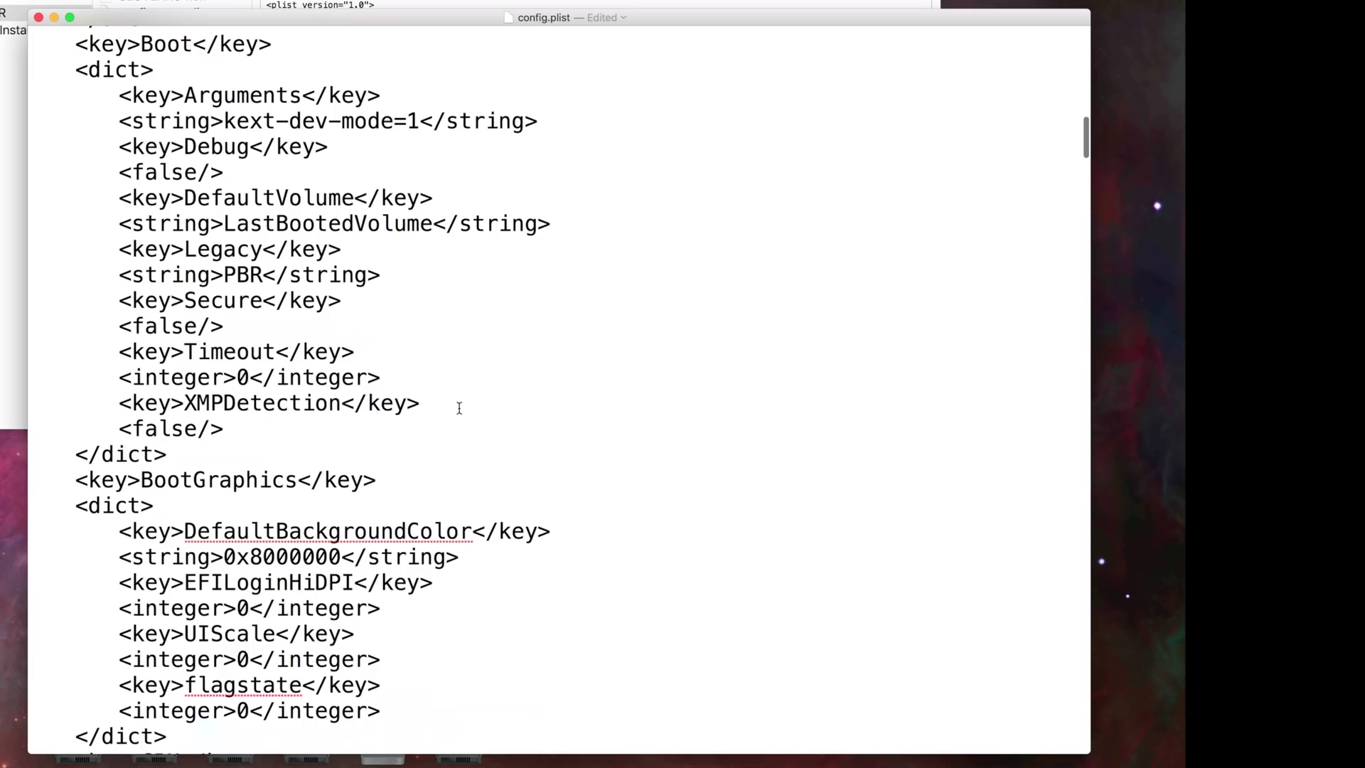
left_click_drag(862, 21, 851, 104)
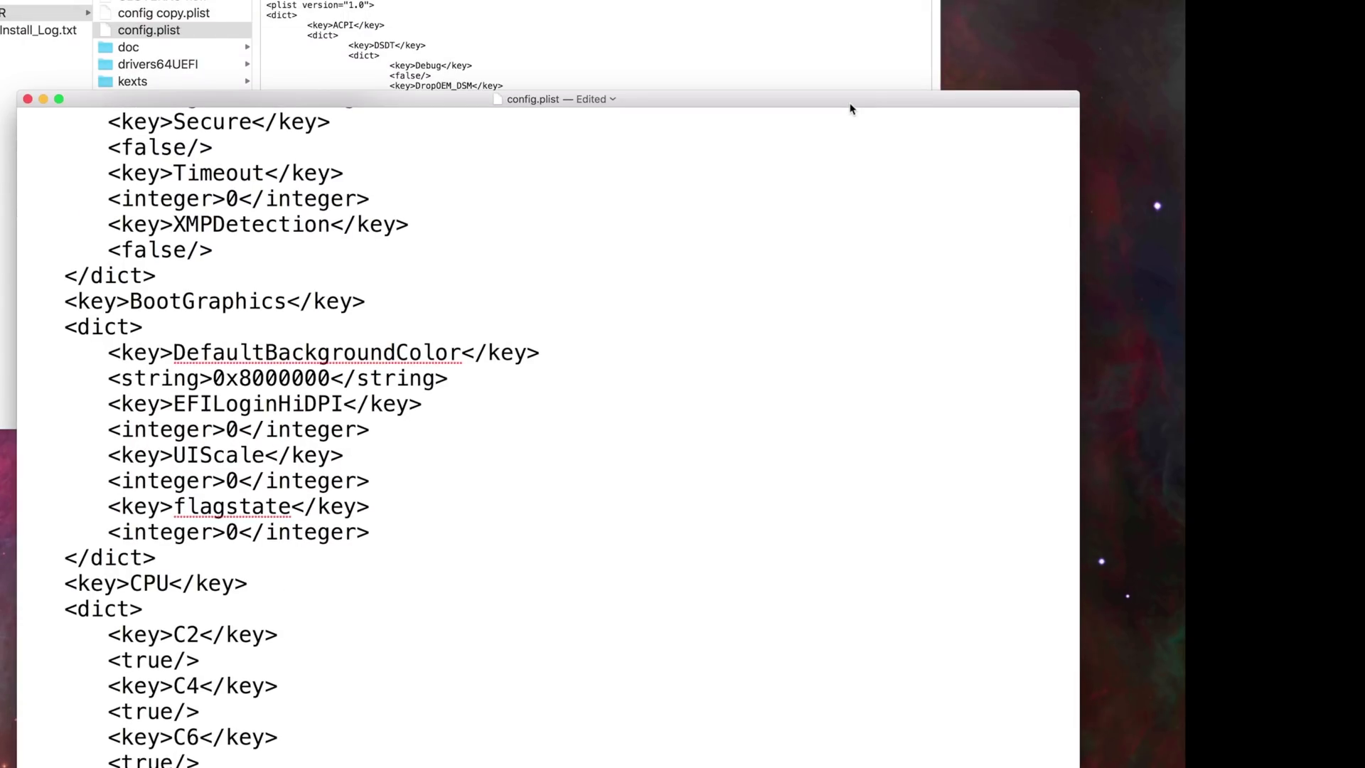
key("cmd+f")
type("nvidiawe")
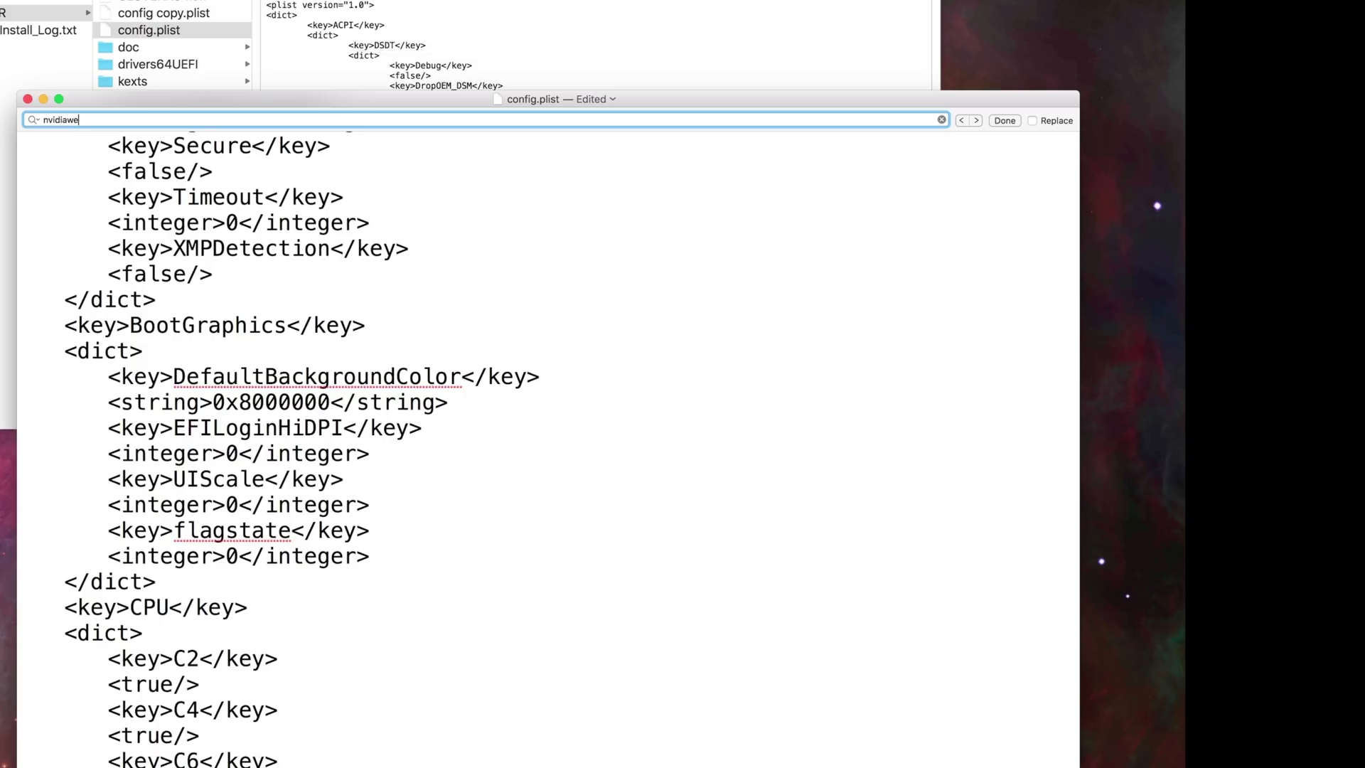
key("BackSpace")
type("web")
key("Return")
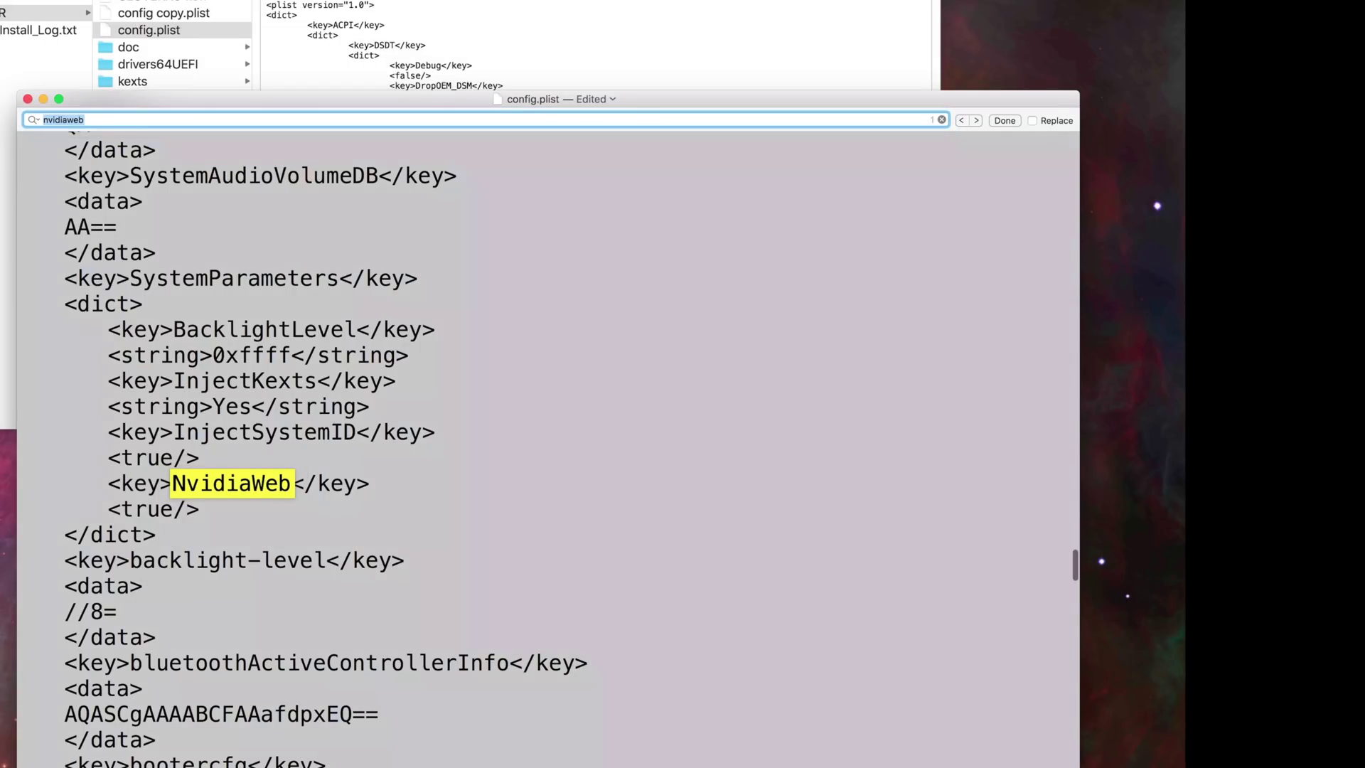
Select the value under NvidiaWeb so it reads true.
left_click(329, 482)
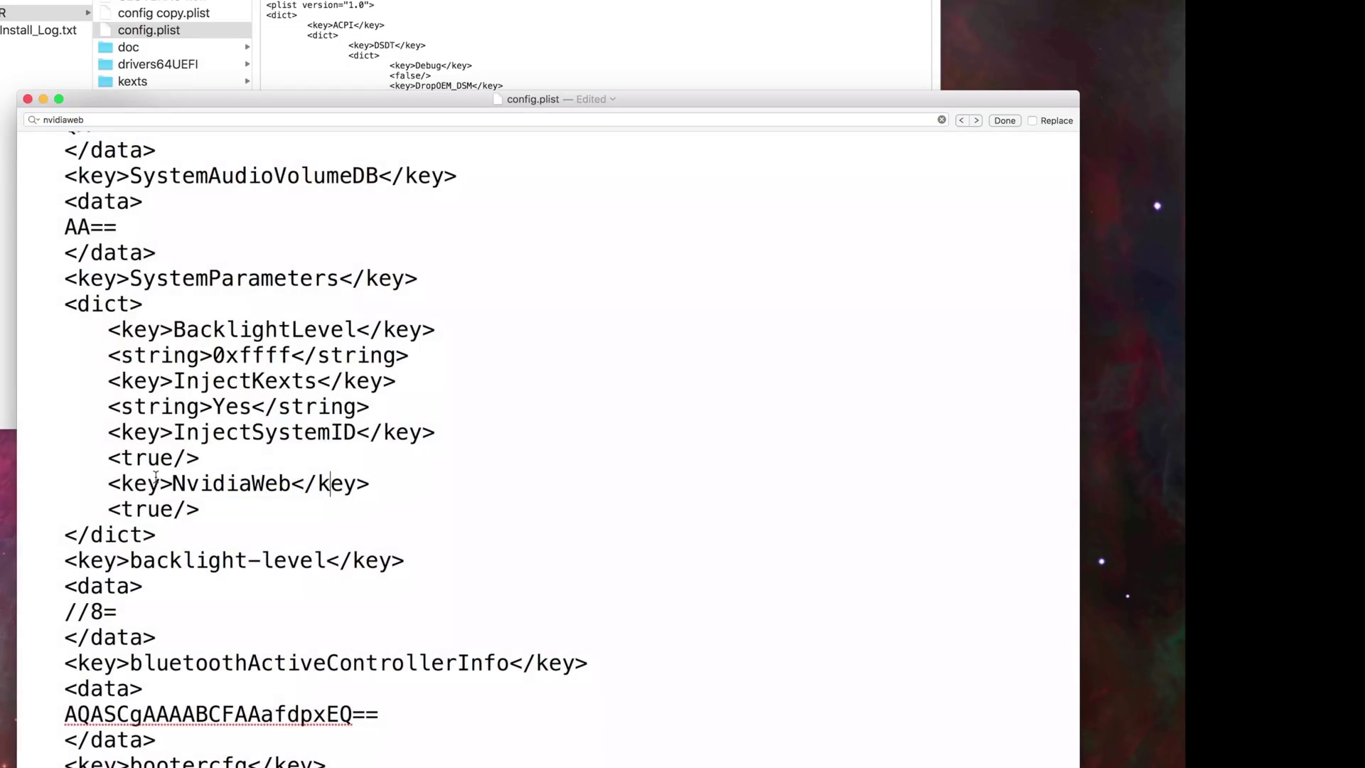
left_click(113, 509)
left_click_drag(188, 510, 220, 517)
left_click(217, 516)
left_click_drag(119, 513, 179, 517)
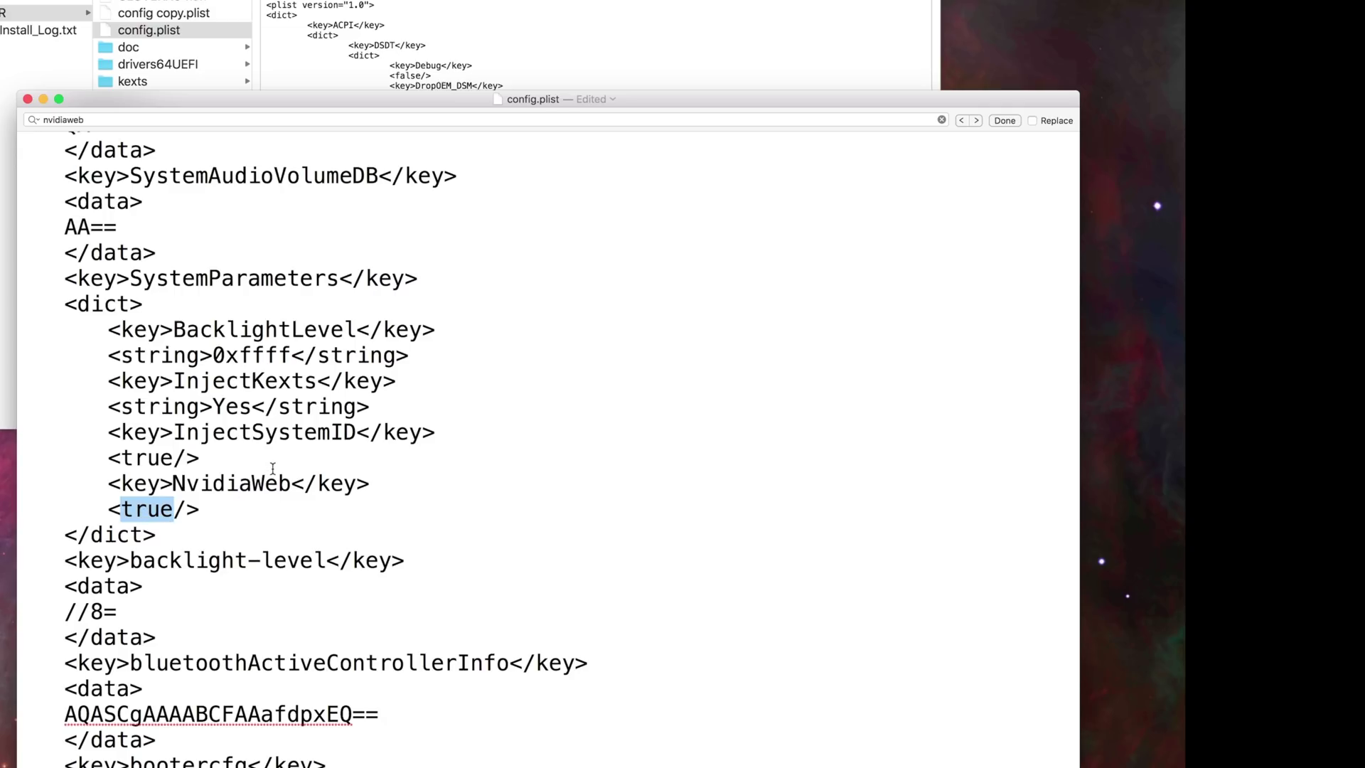
scroll(273, 468, "up", 2)
Search for 'inject' and confirm the Graphics Inject NVidia value reads false.
left_click(100, 122)
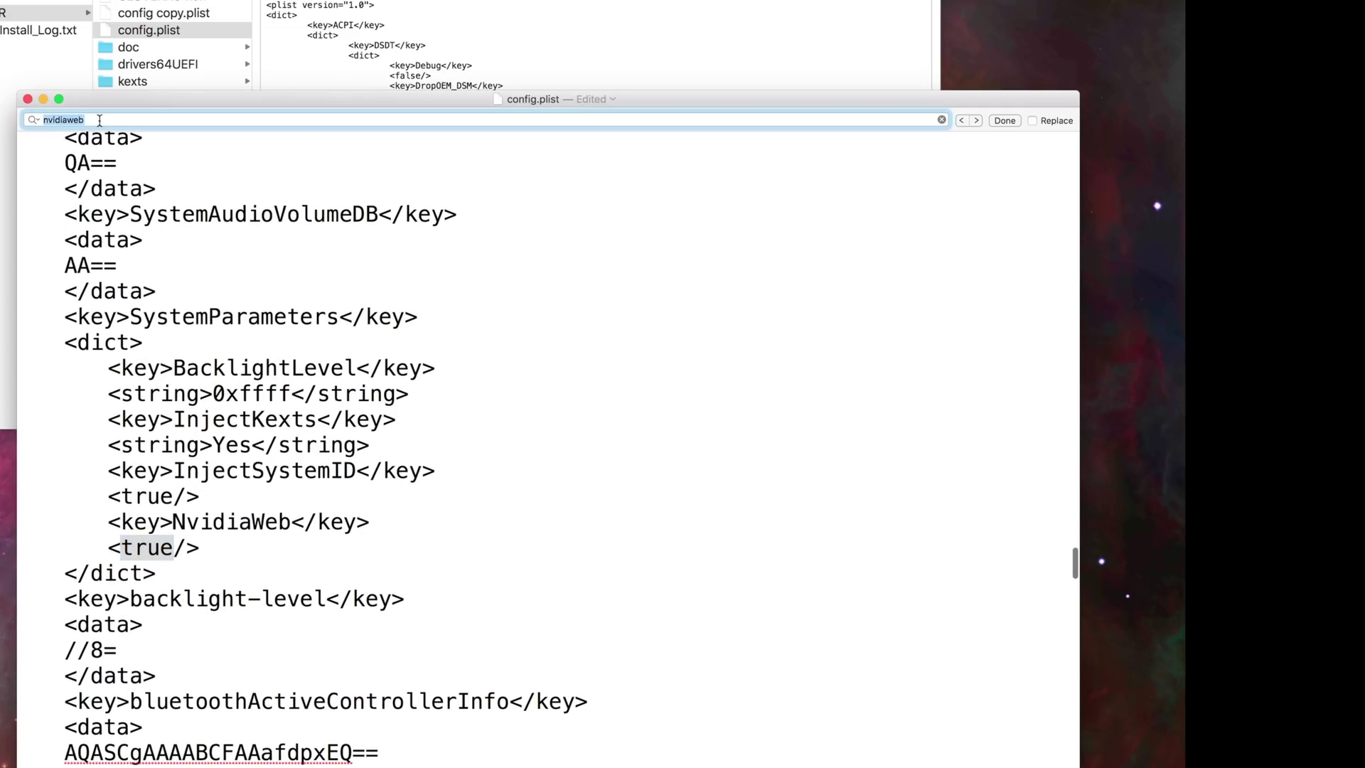
type("inject")
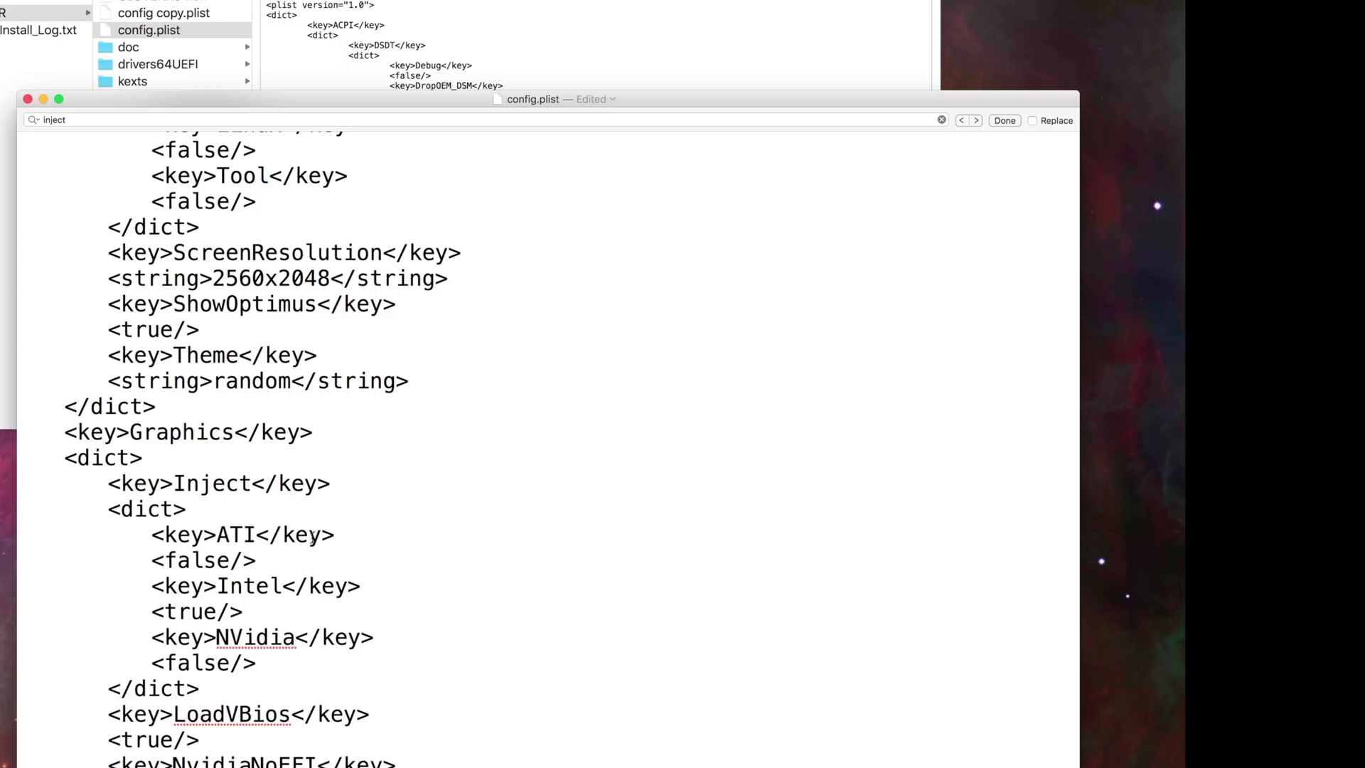
left_click(303, 366)
scroll(284, 398, "down", 1)
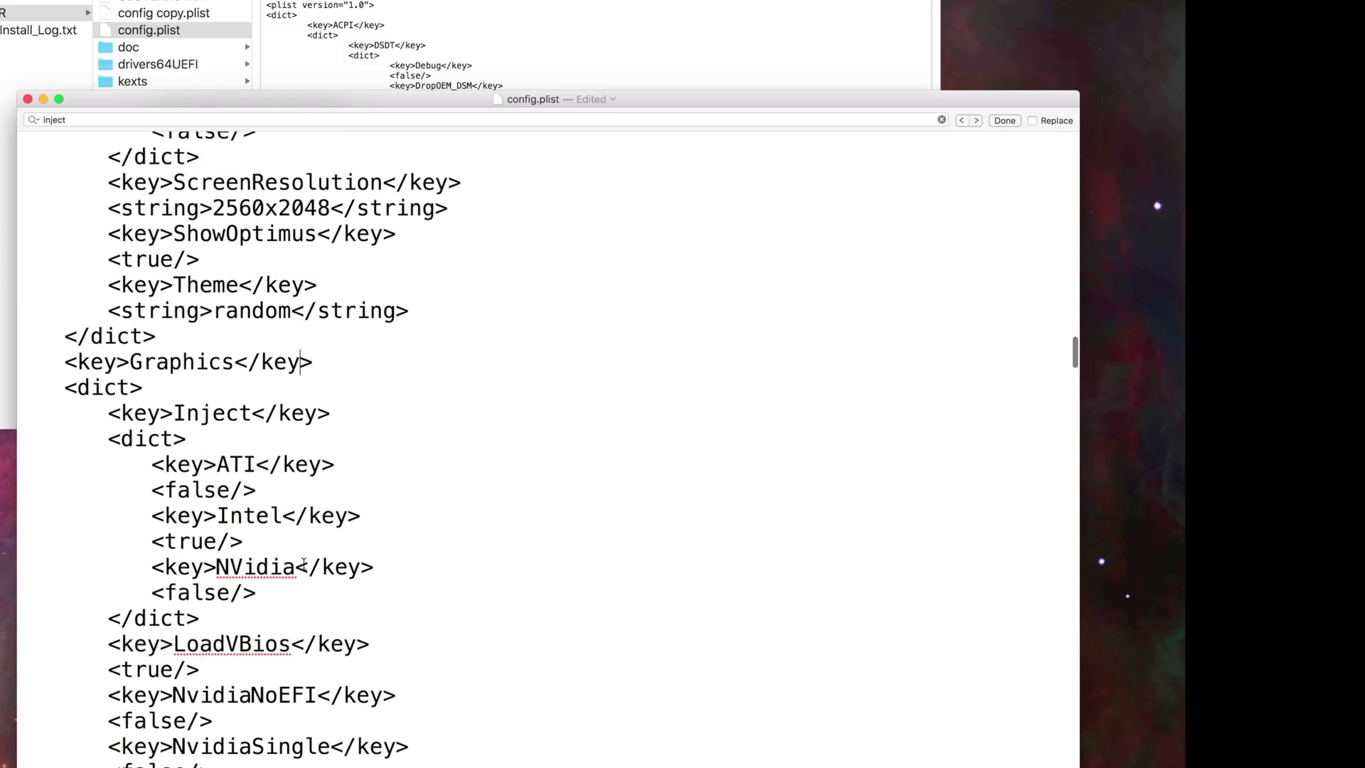
scroll(309, 566, "down", 1)
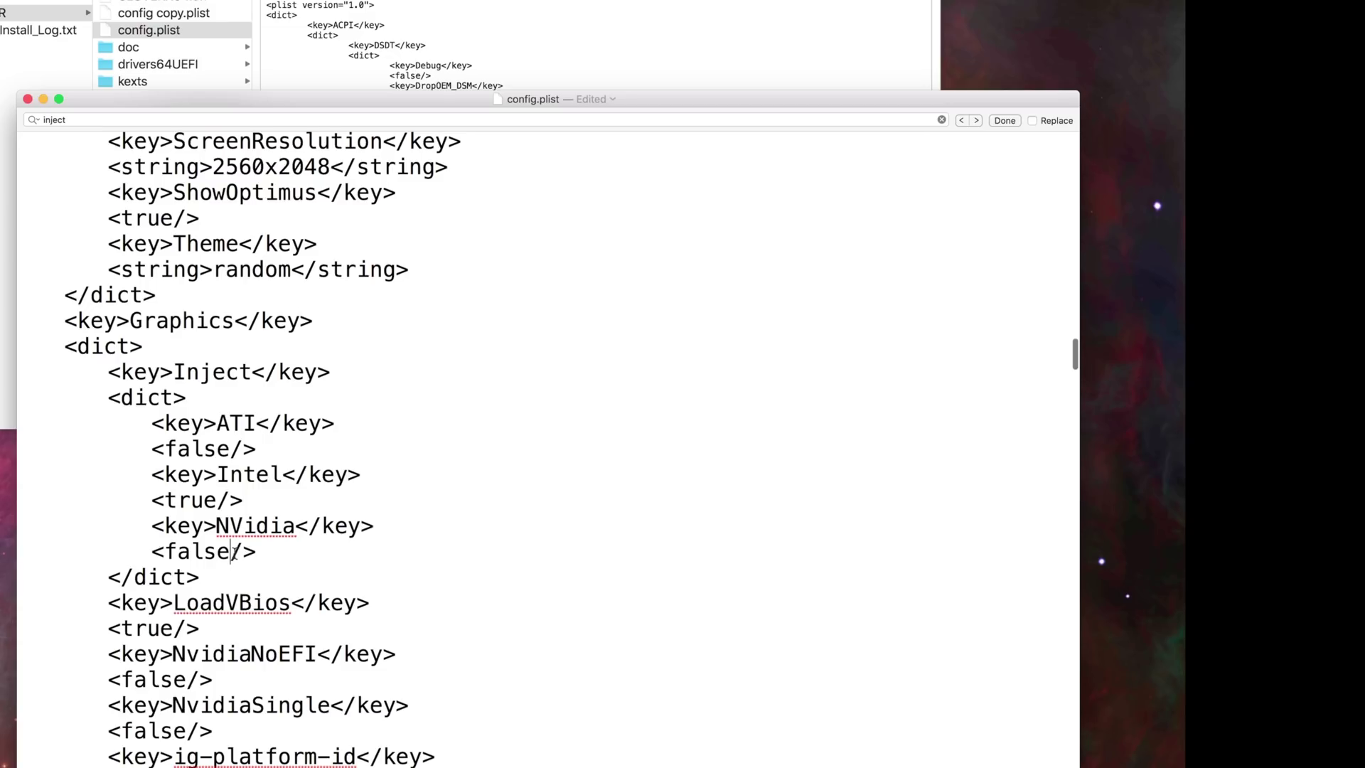
left_click_drag(231, 553, 194, 553)
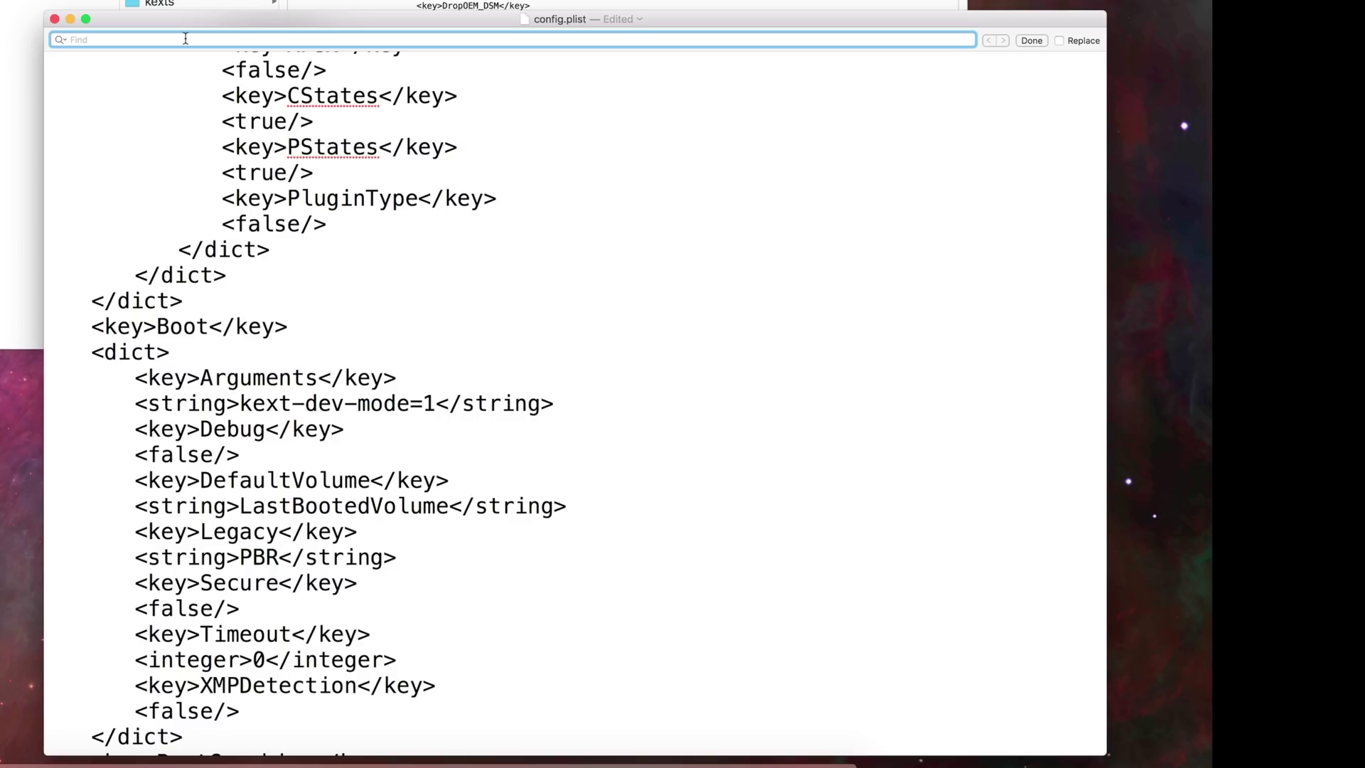
Search the document for 'arguments' to reach the Boot Arguments string.
type("arugu")
key("BackSpace")
key("BackSpace")
type("guments")
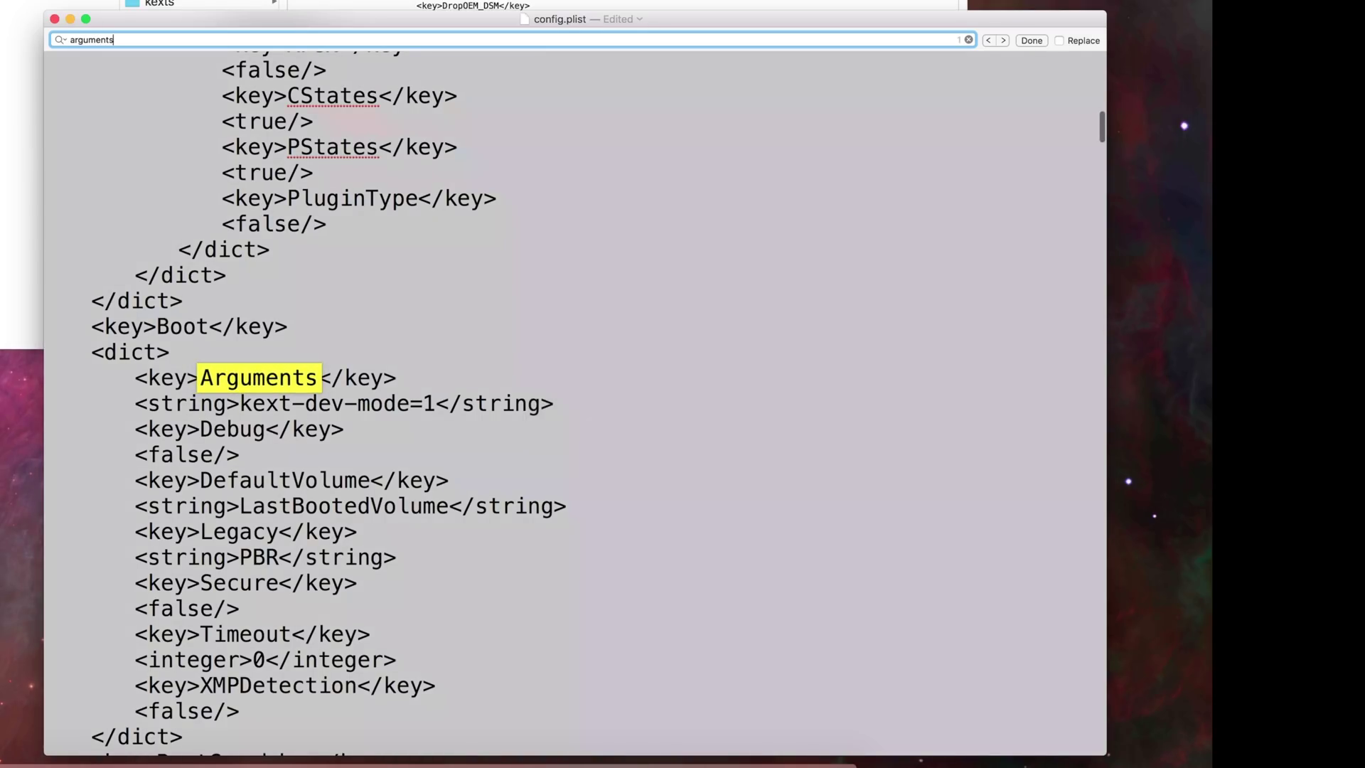
scroll(348, 378, "down", 5)
Append nv_disable=1 after kext-dev-mode=1 in the Boot Arguments string.
left_click(306, 195)
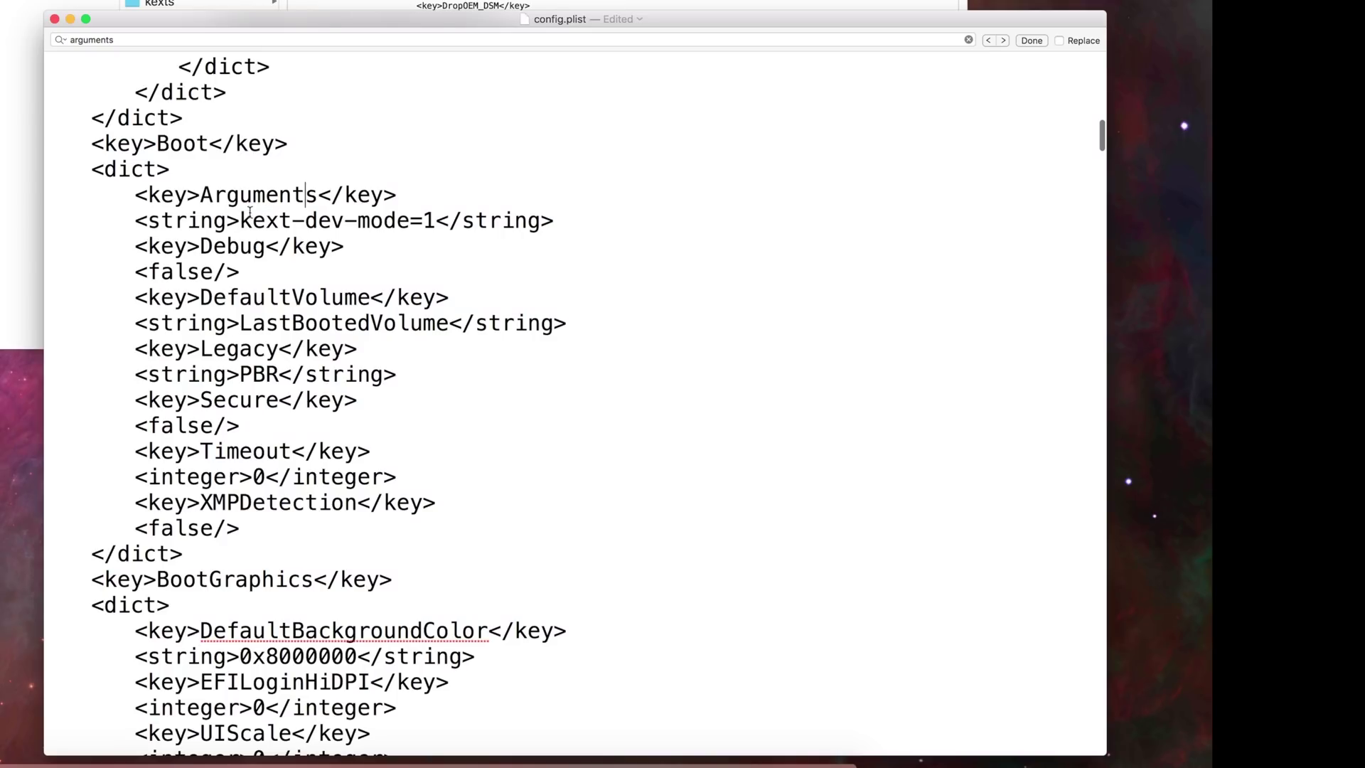
left_click_drag(240, 220, 293, 222)
left_click_drag(435, 222, 240, 220)
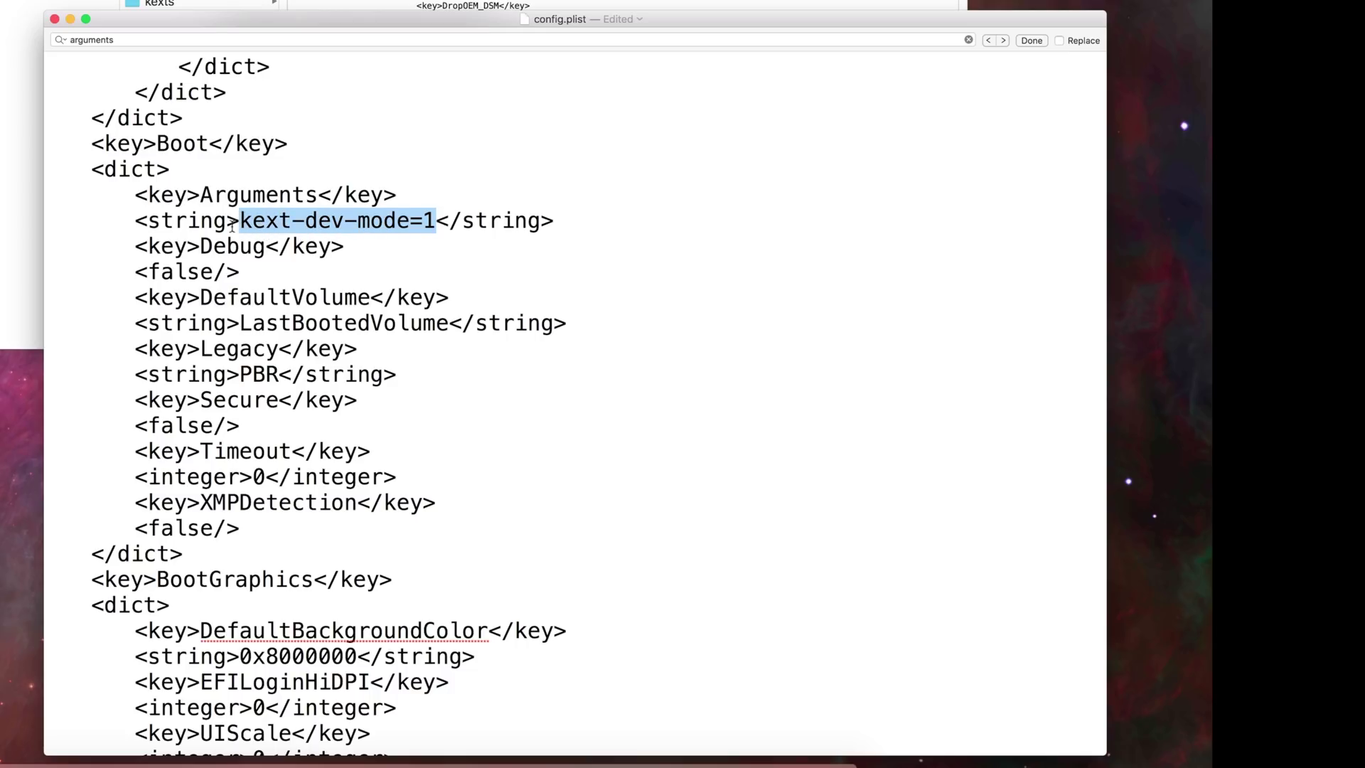
left_click(442, 226)
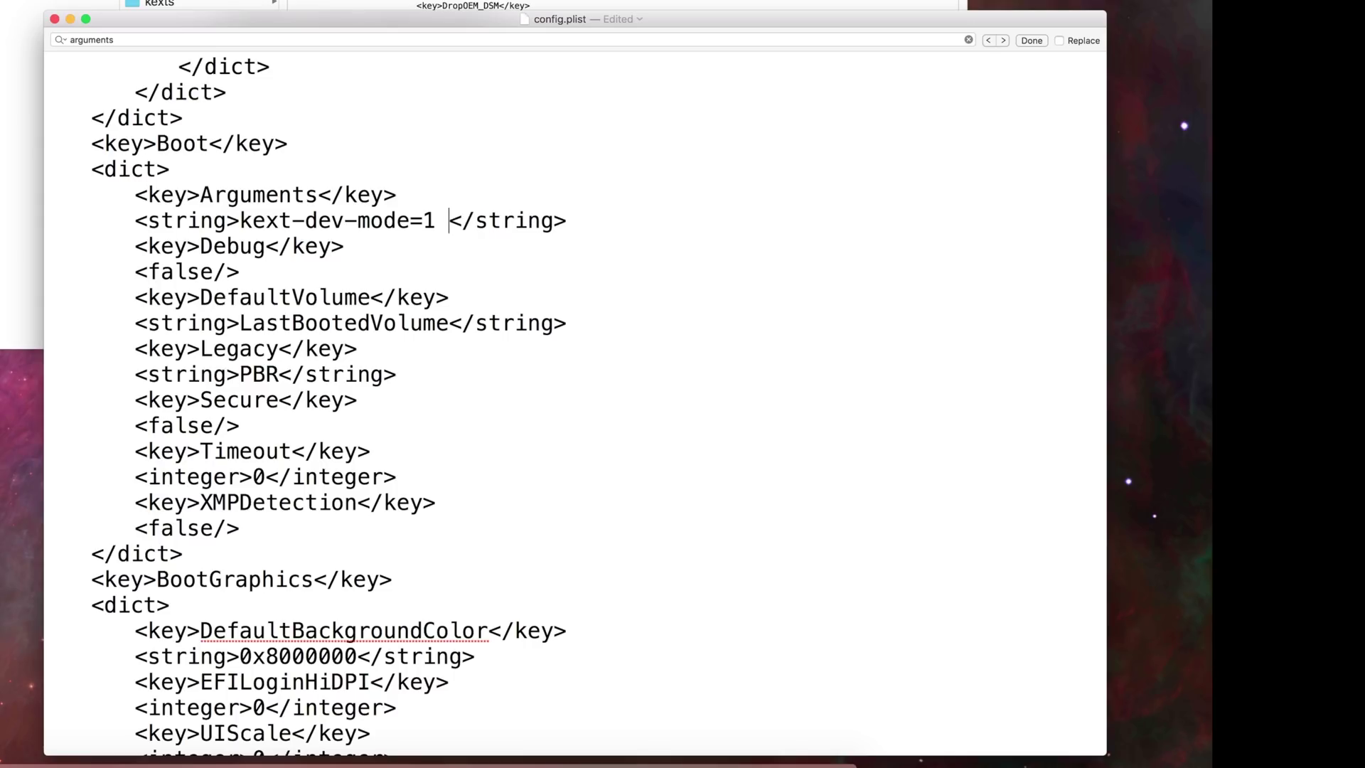
type("nv_disable=1")
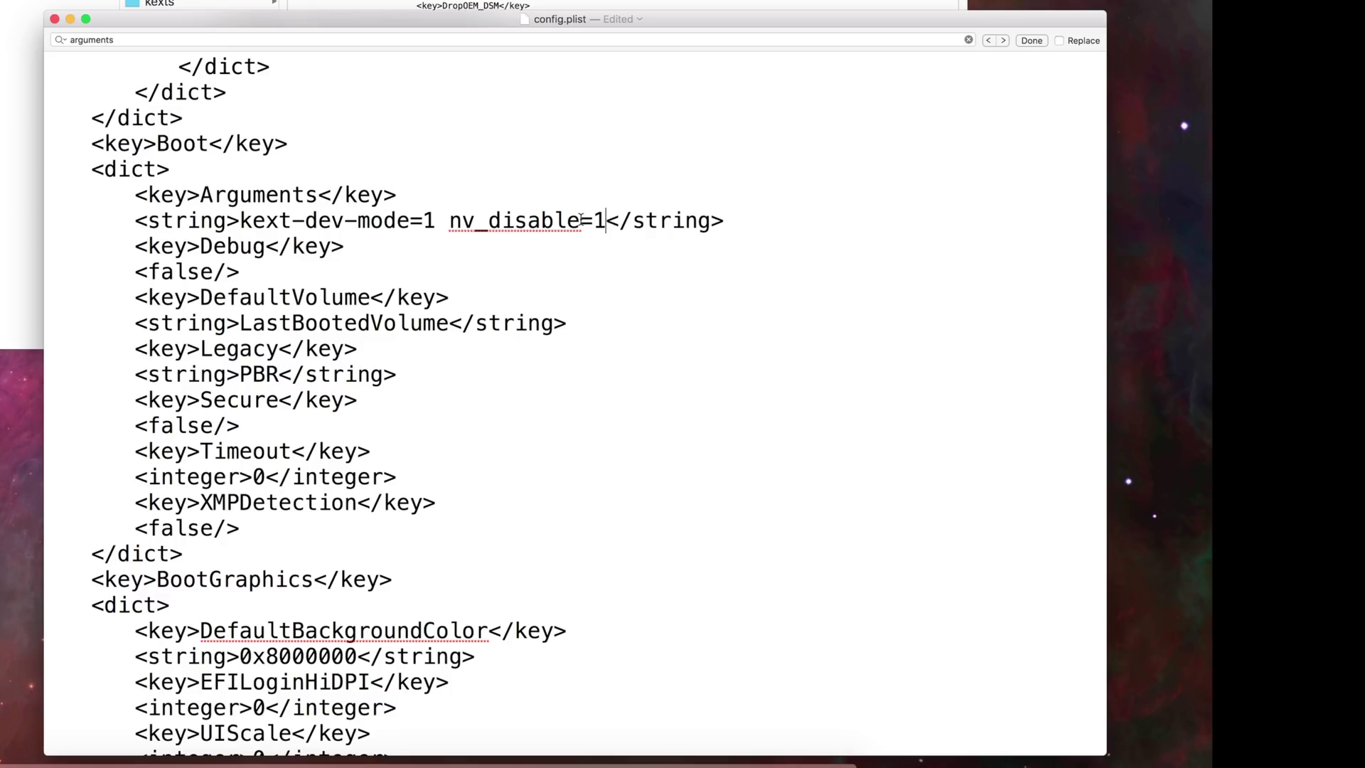
scroll(517, 259, "down", 3)
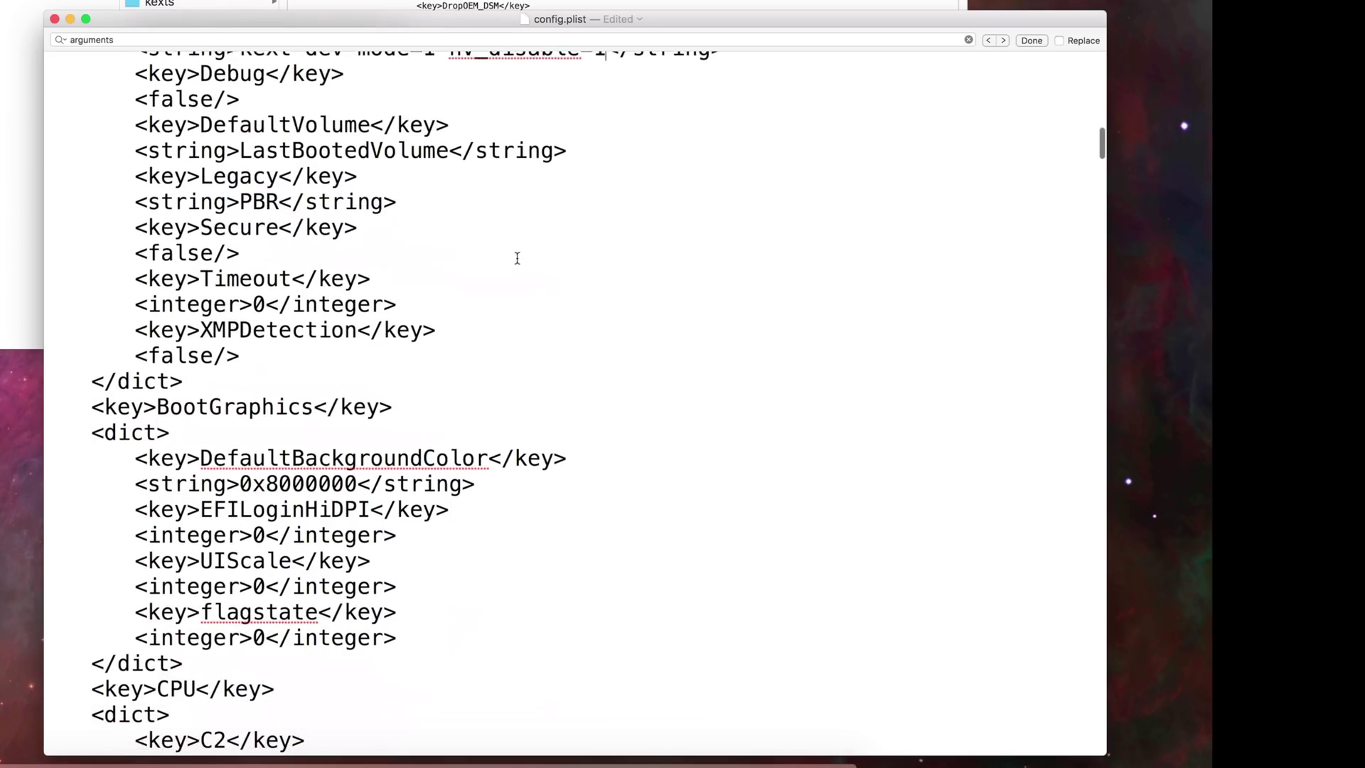
scroll(491, 258, "up", 3)
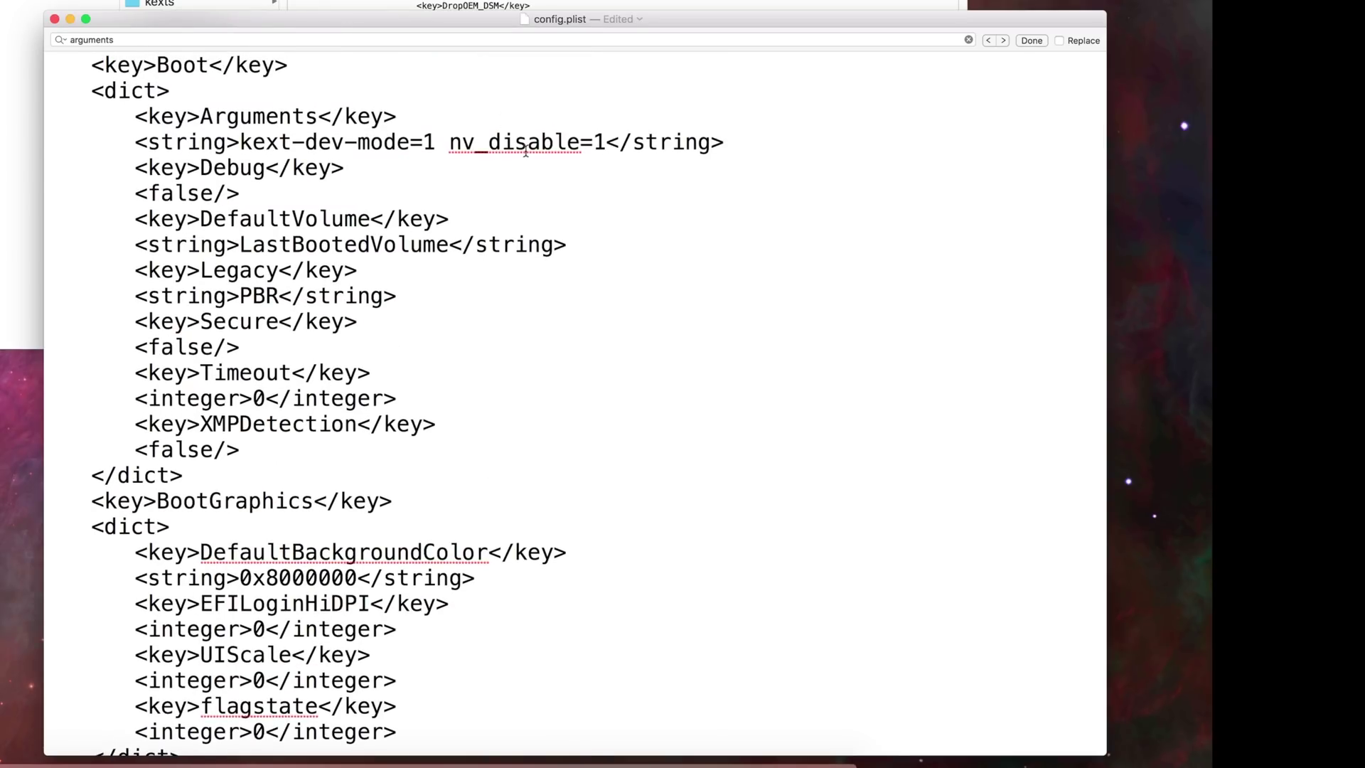
scroll(541, 149, "down", 3)
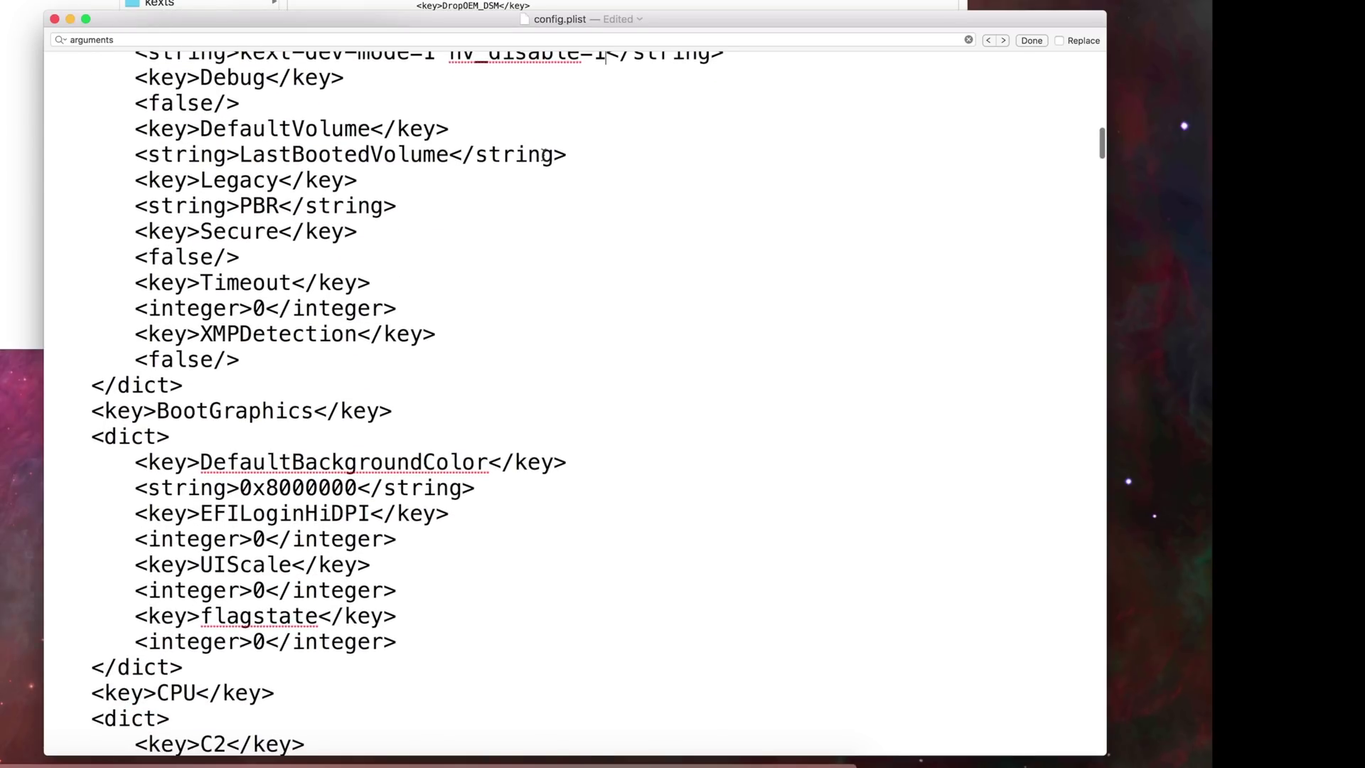
scroll(536, 156, "up", 5)
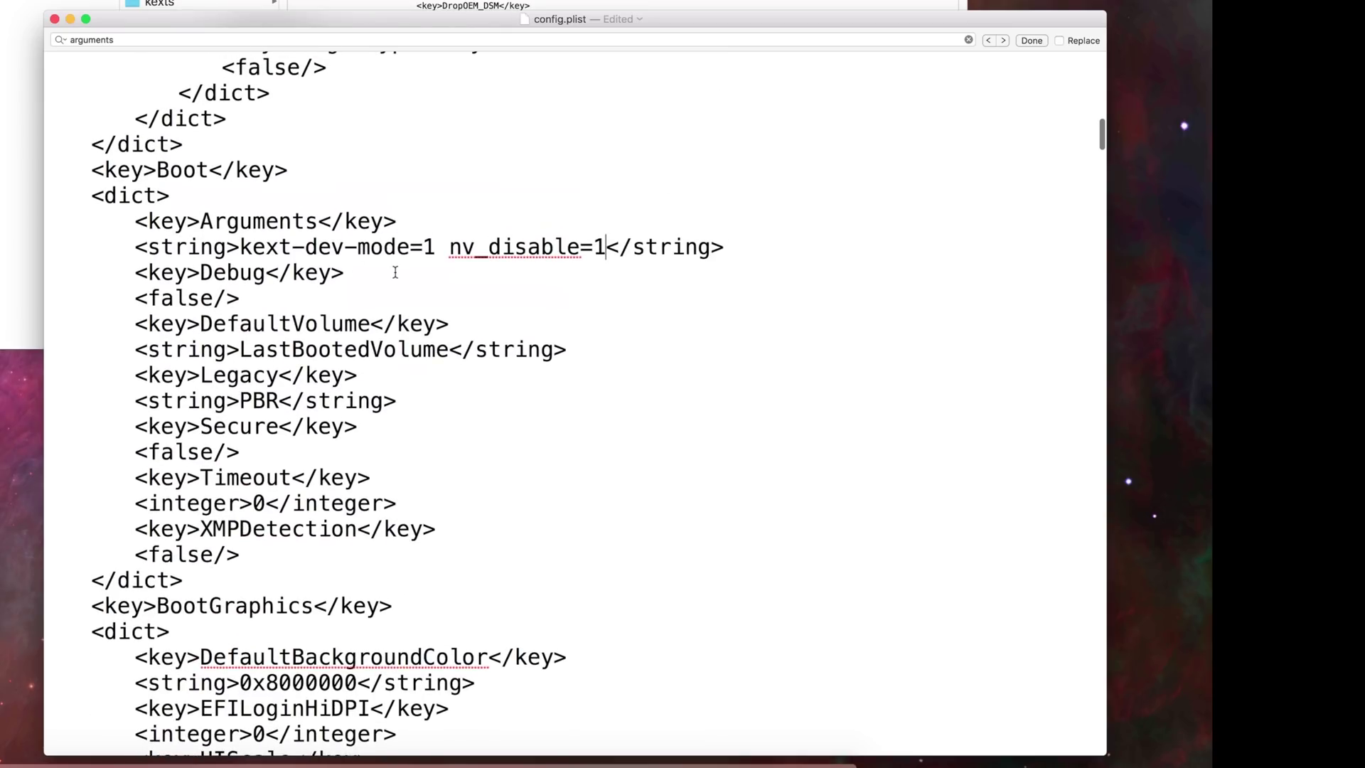
scroll(392, 270, "up", 3)
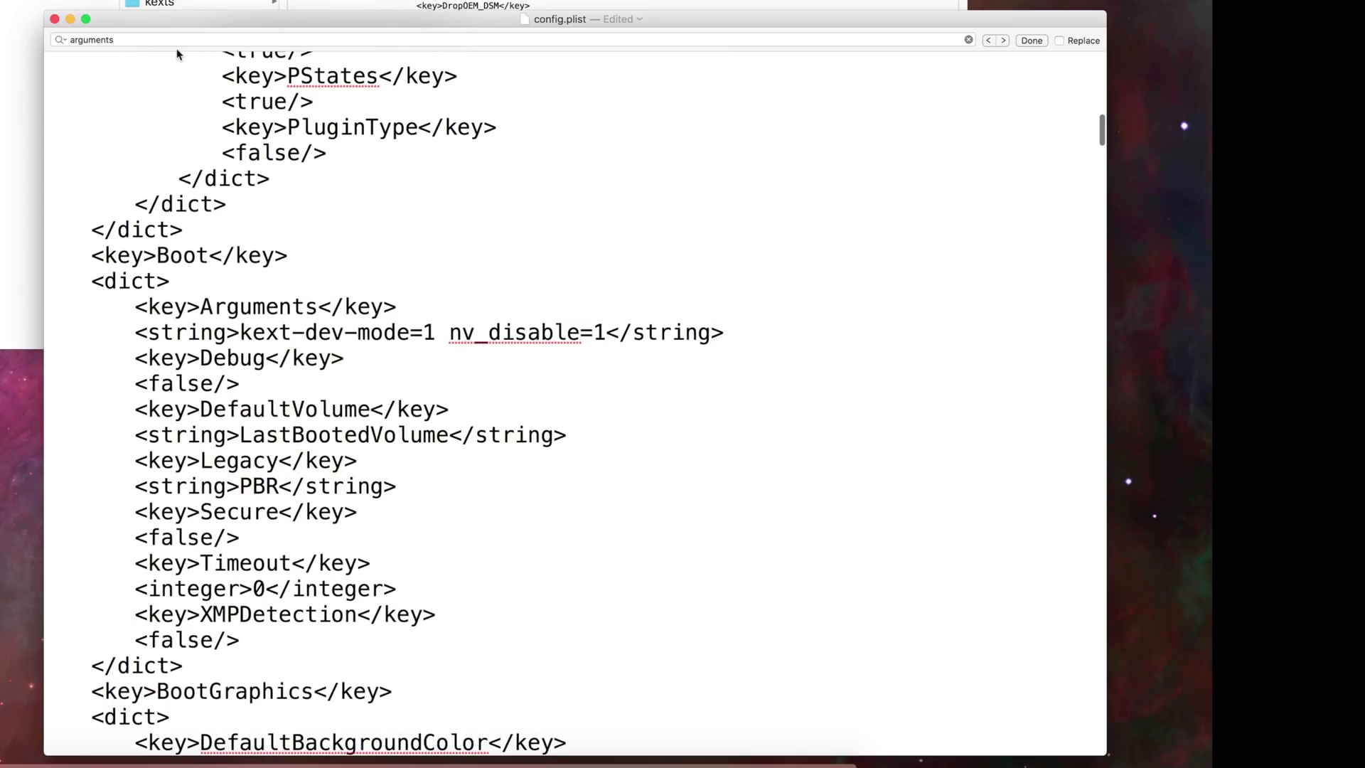
Close config.plist and choose Revert in the alert, discarding the unsaved edits.
left_click_drag(45, 11, 18, 190)
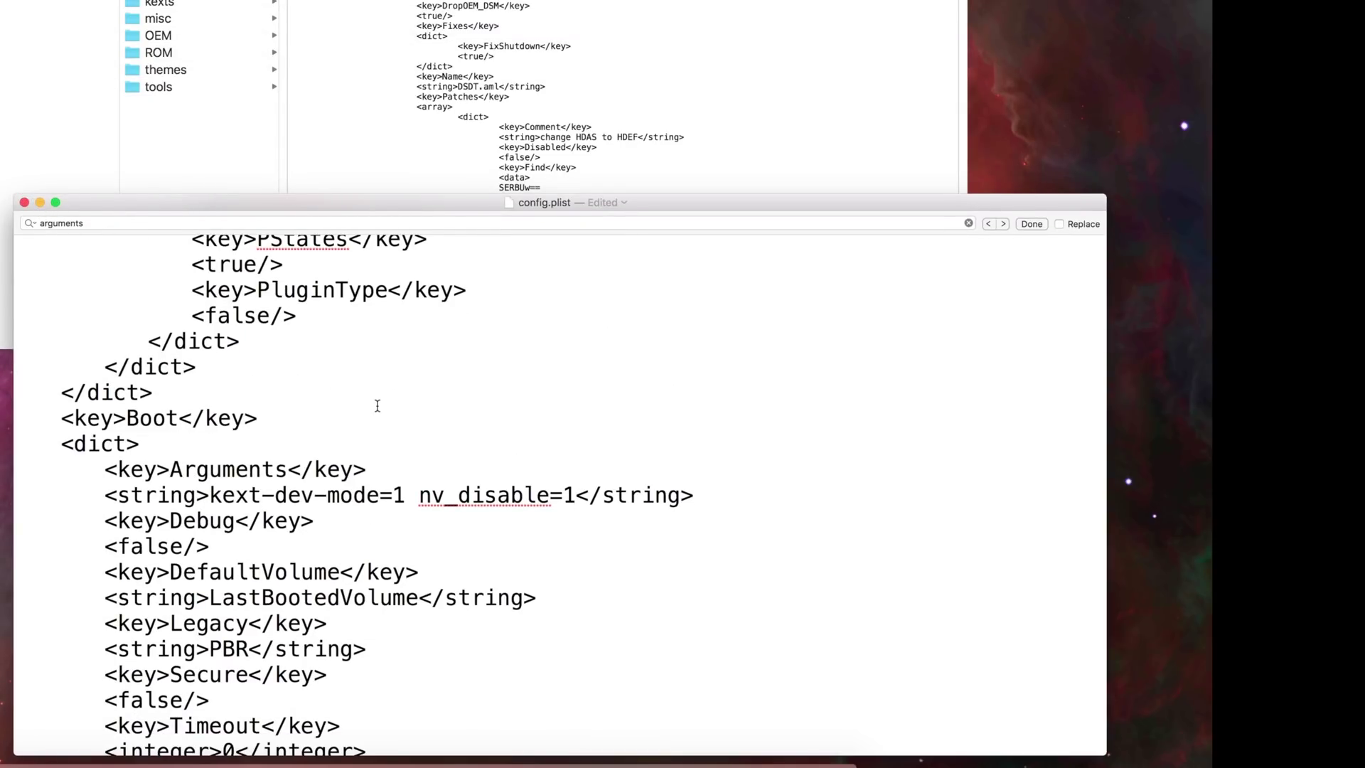
scroll(378, 405, "up", 2)
scroll(363, 405, "down", 6)
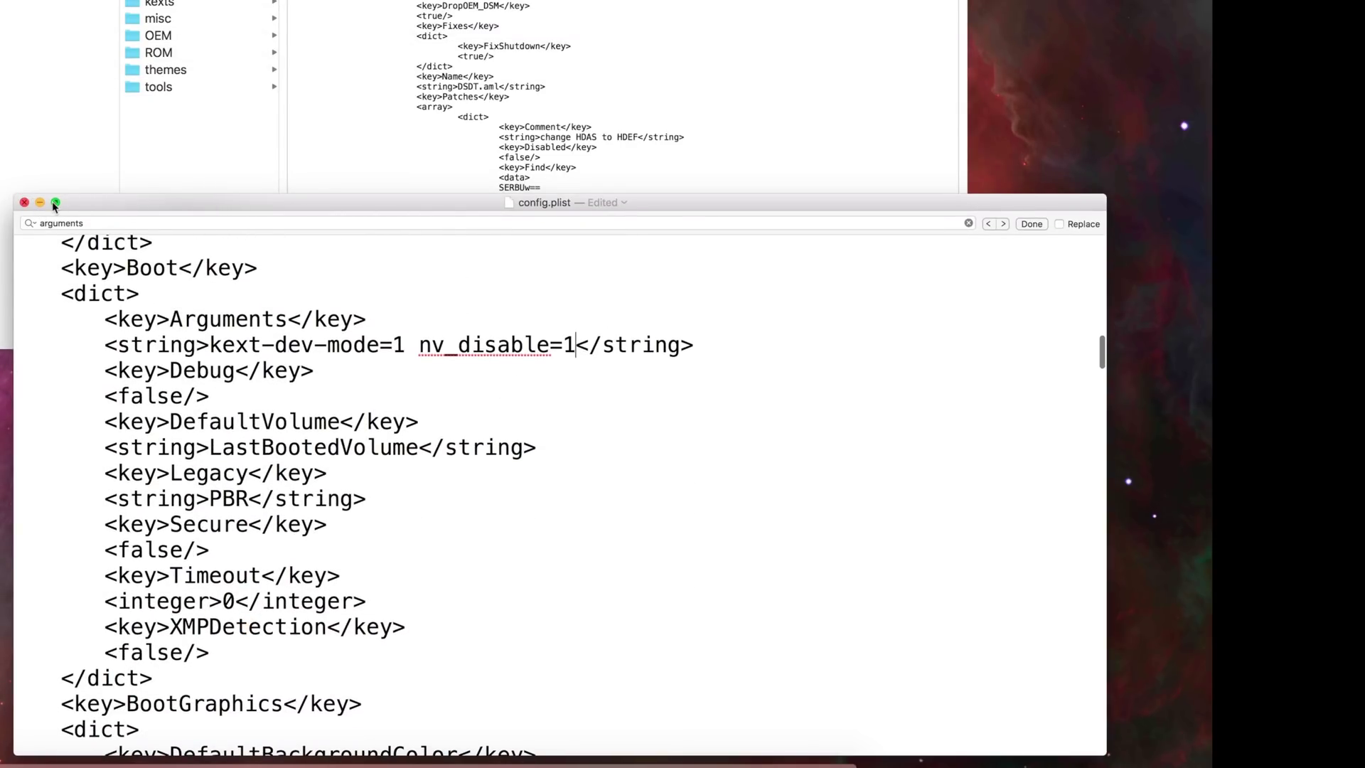
key("super+z")
key("super+z")
key("super+z")
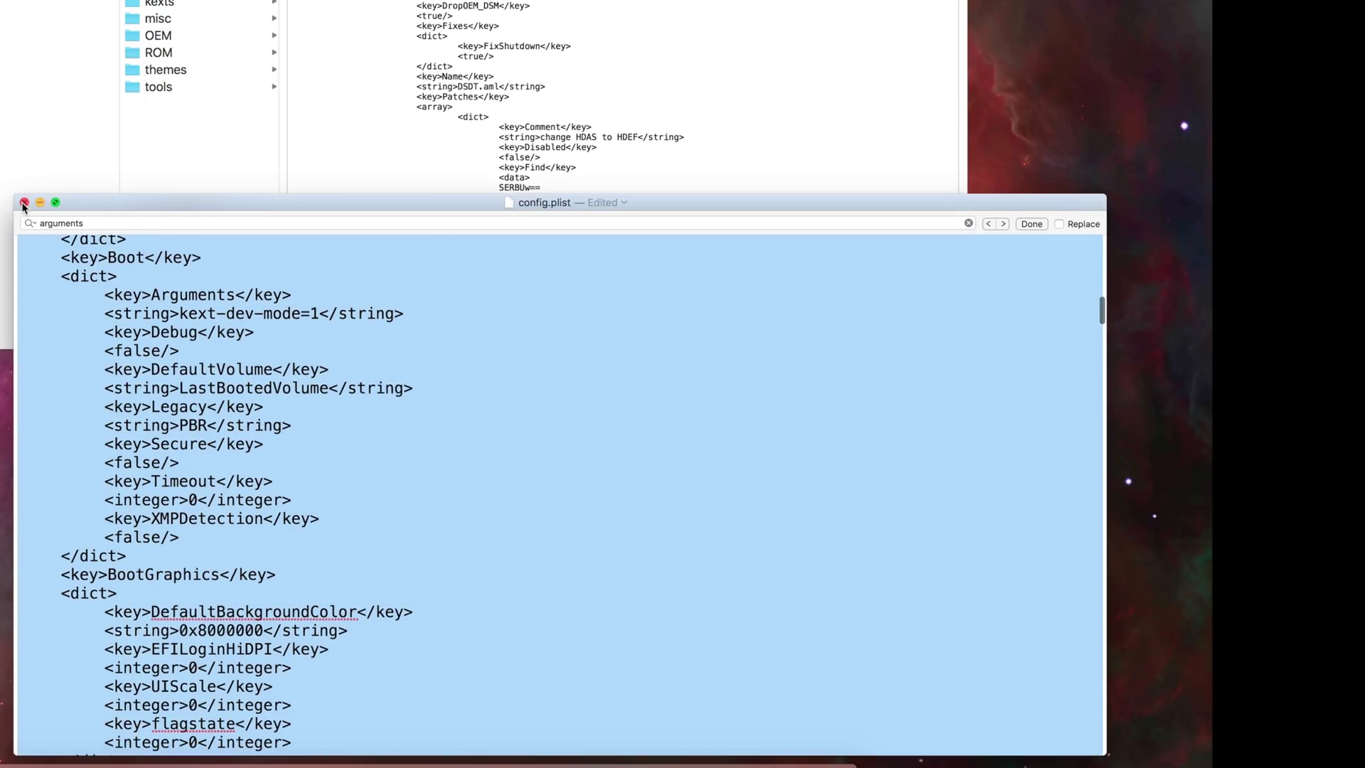
left_click(23, 204)
left_click(509, 343)
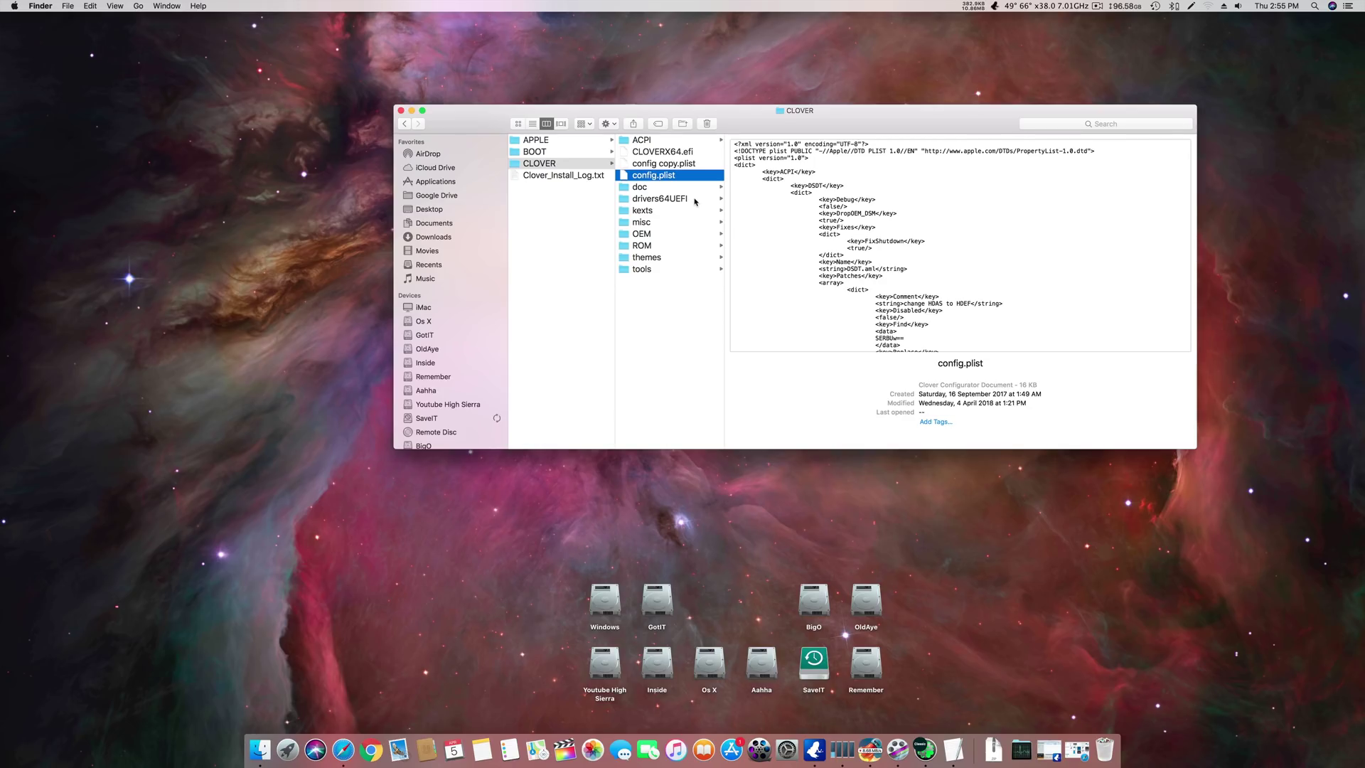
Browse CLOVER > kexts > Other, inspect FakeSMC.kext, then close the Finder window.
left_click(695, 202)
left_click(672, 211)
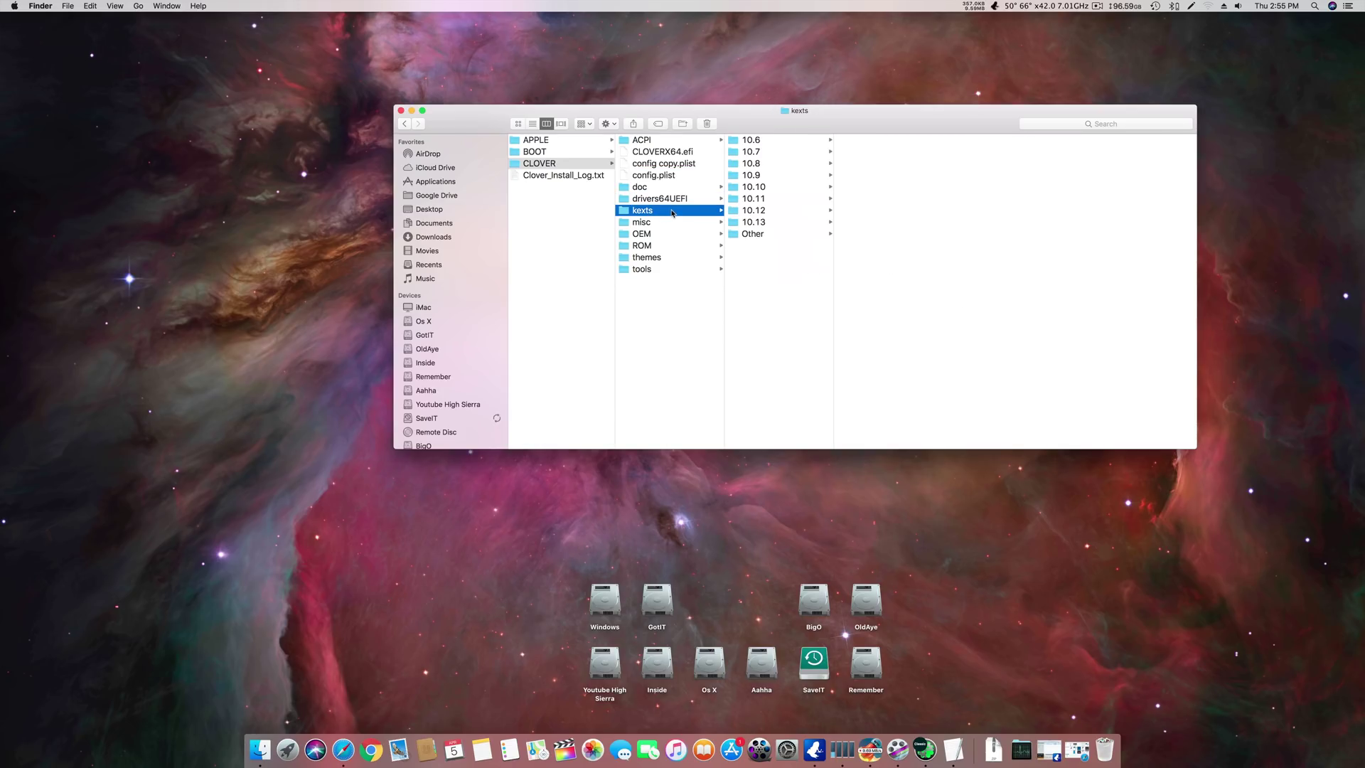
left_click(770, 236)
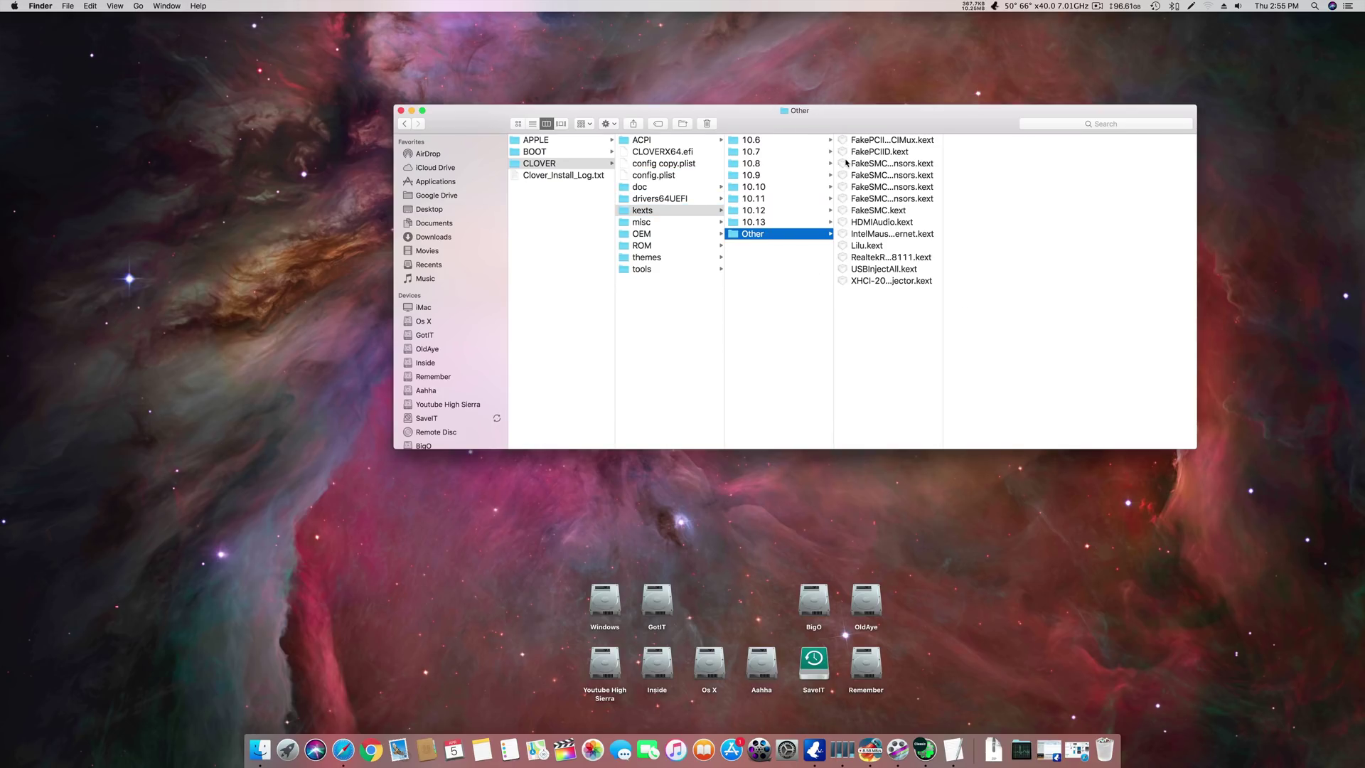
left_click(890, 213)
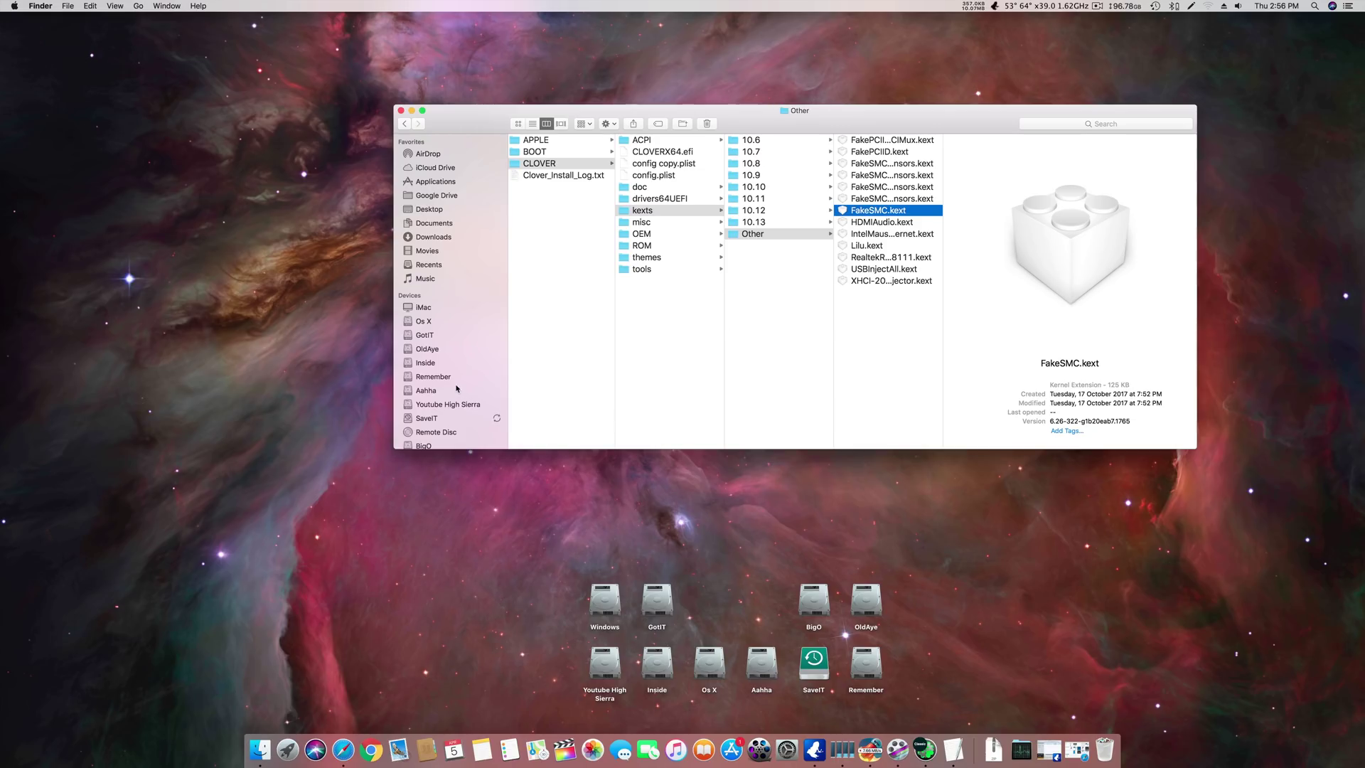
left_click_drag(393, 448, 354, 541)
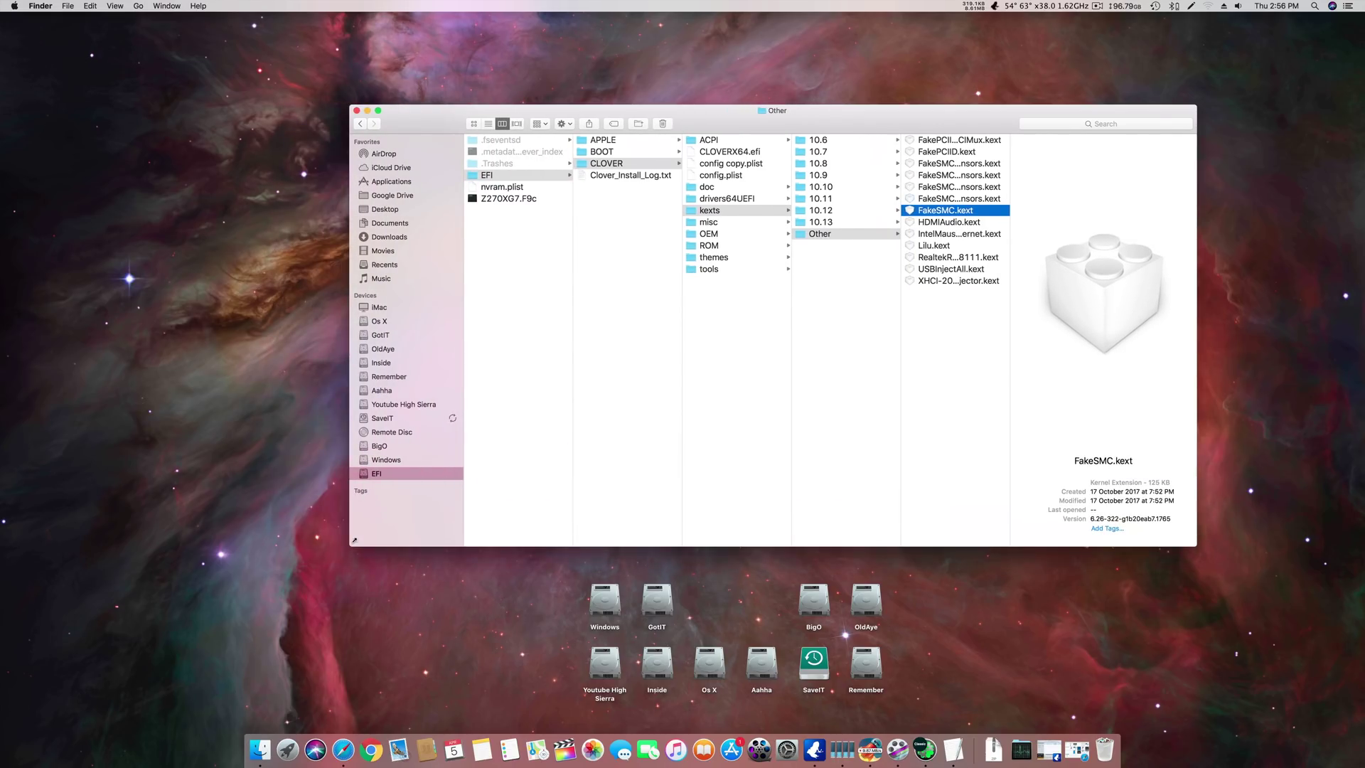
left_click(357, 111)
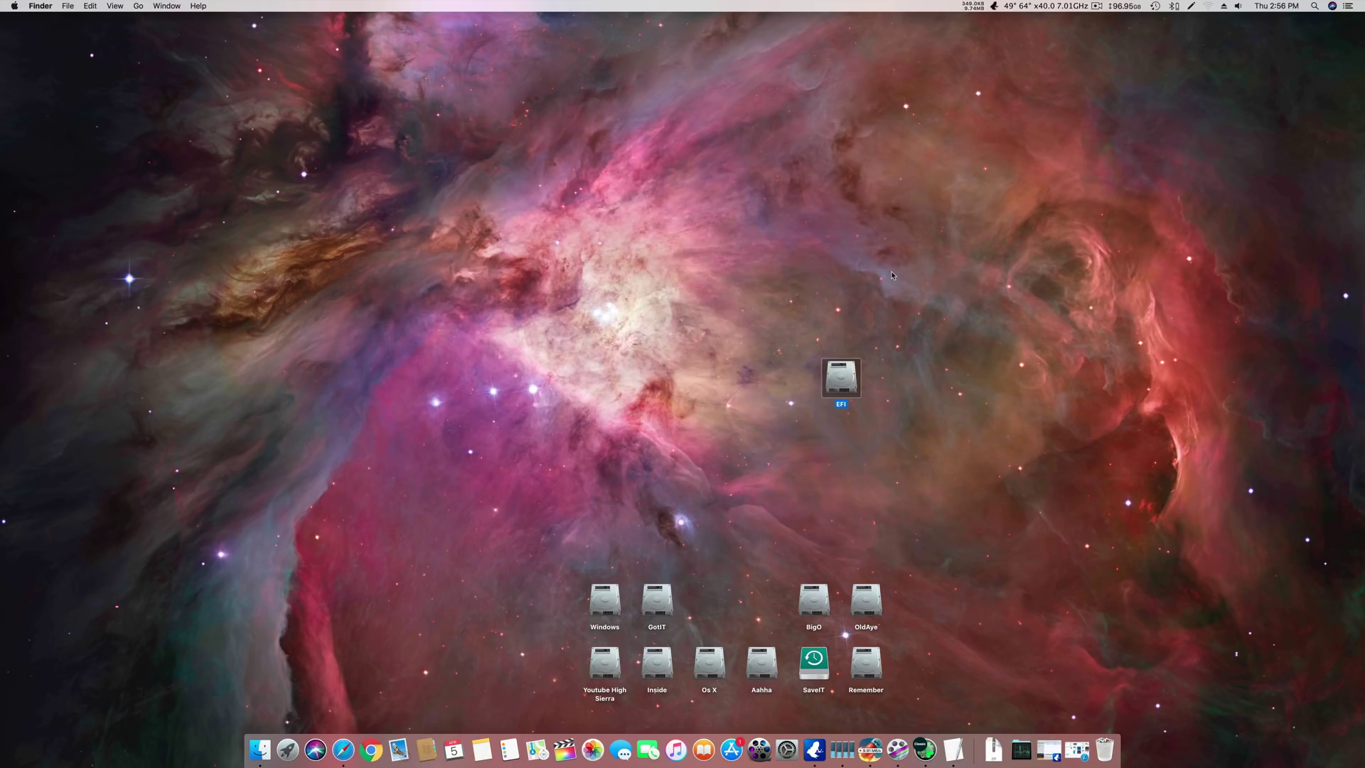